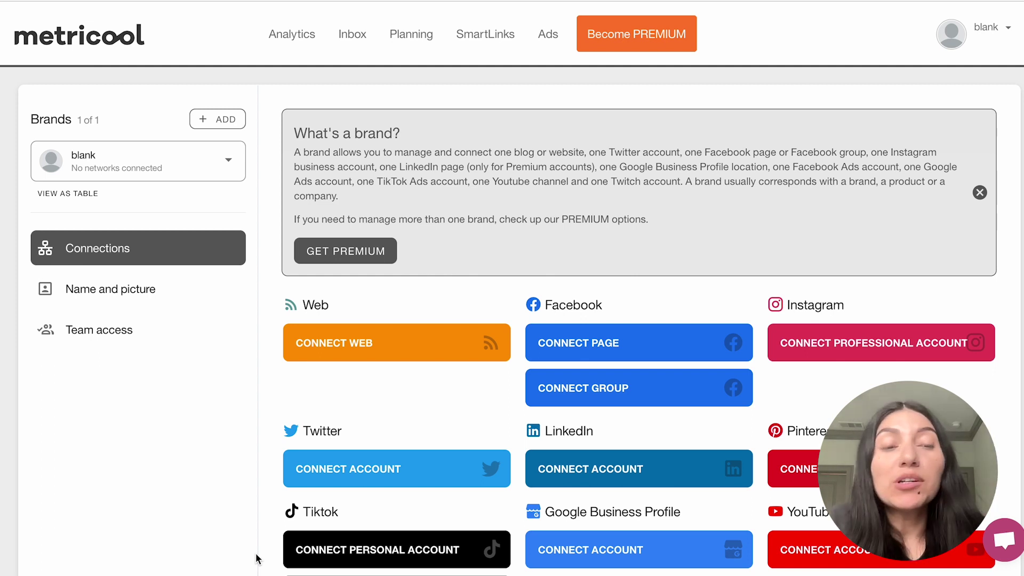
Step: View the brand's Connections page, then Exit from the account menu to switch accounts
left_click(990, 37)
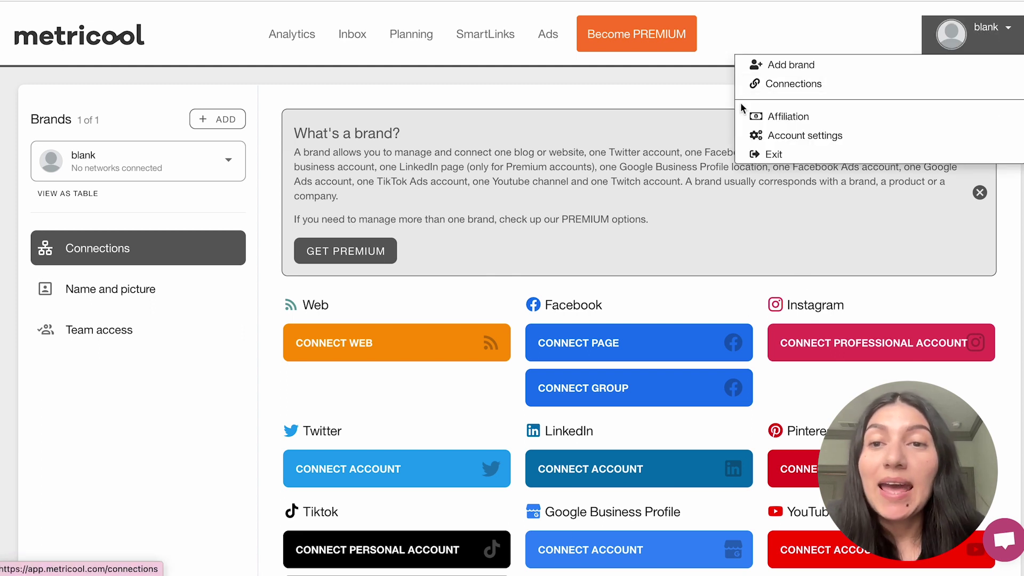
left_click(773, 81)
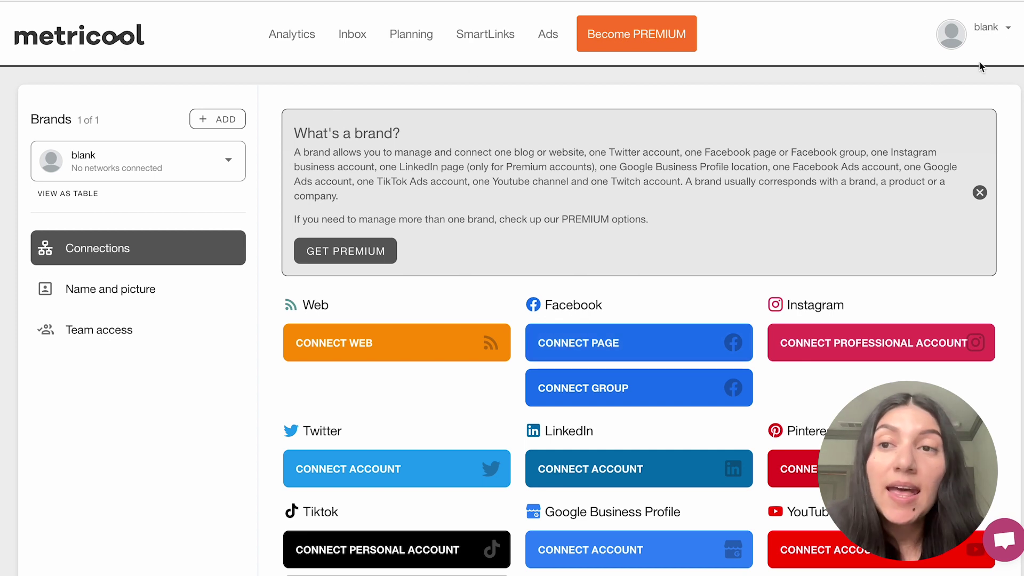
left_click(986, 27)
left_click(775, 155)
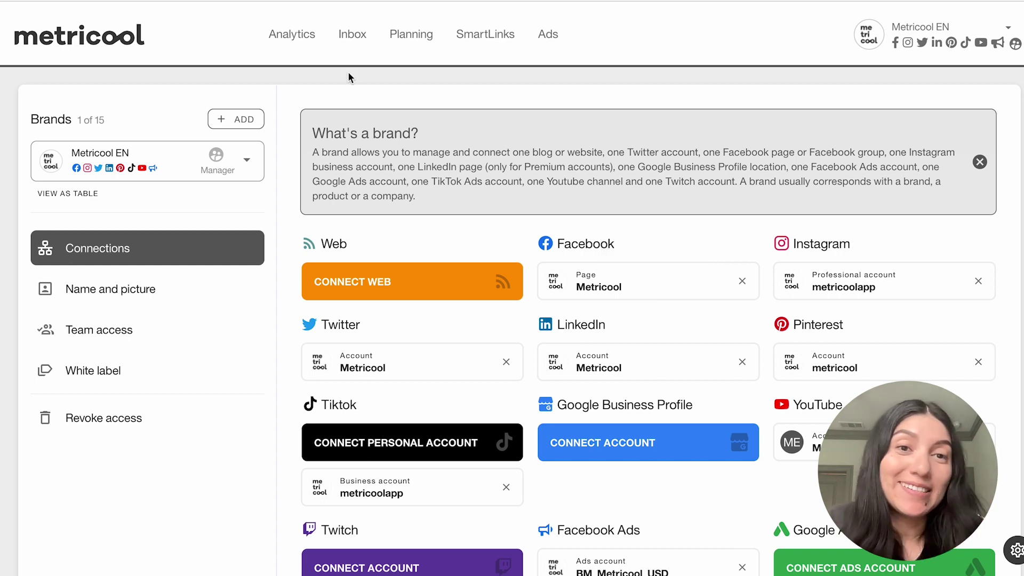
Step: Log in and open Facebook's Page Overview analytics for May 1–30, 2023
left_click(293, 48)
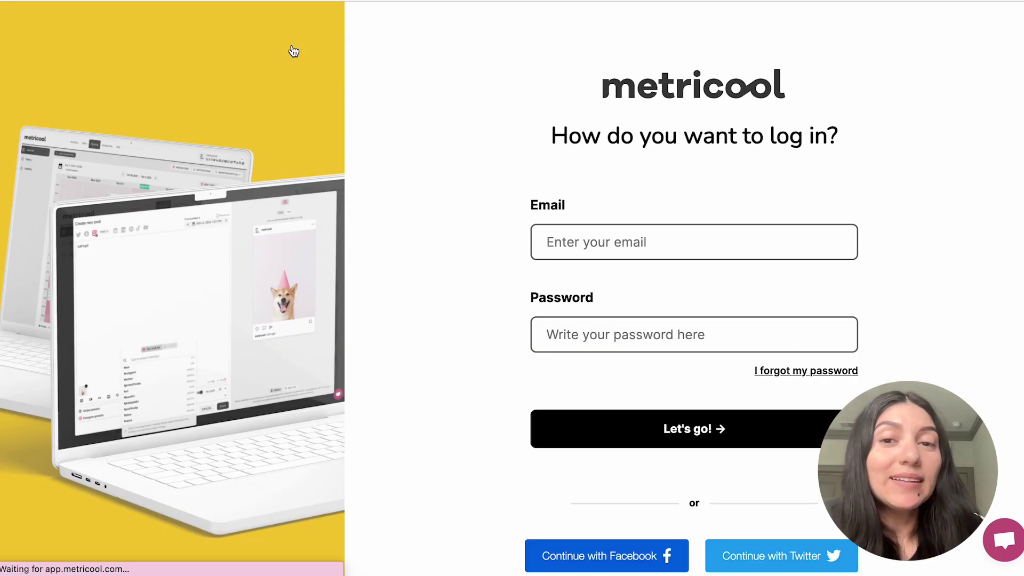
left_click(657, 430)
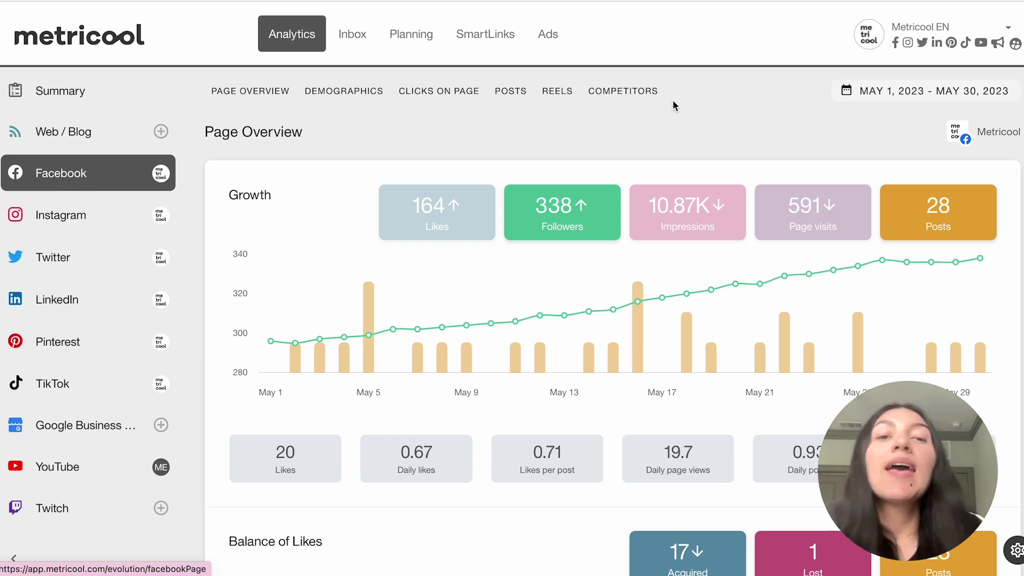
left_click(258, 97)
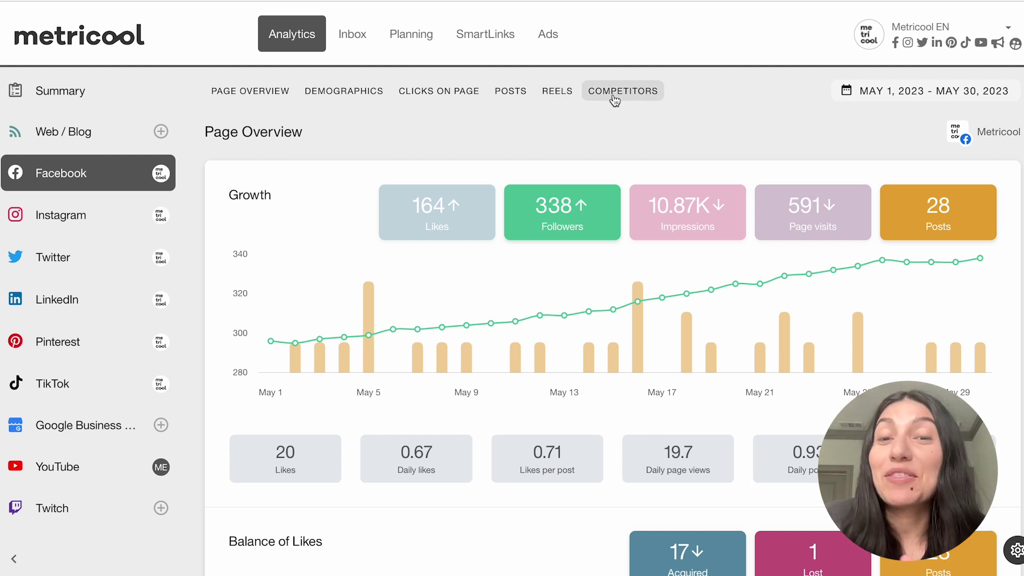
Step: Switch the Facebook analytics date range to Last 30 days (May 1–30, 2023)
left_click(859, 97)
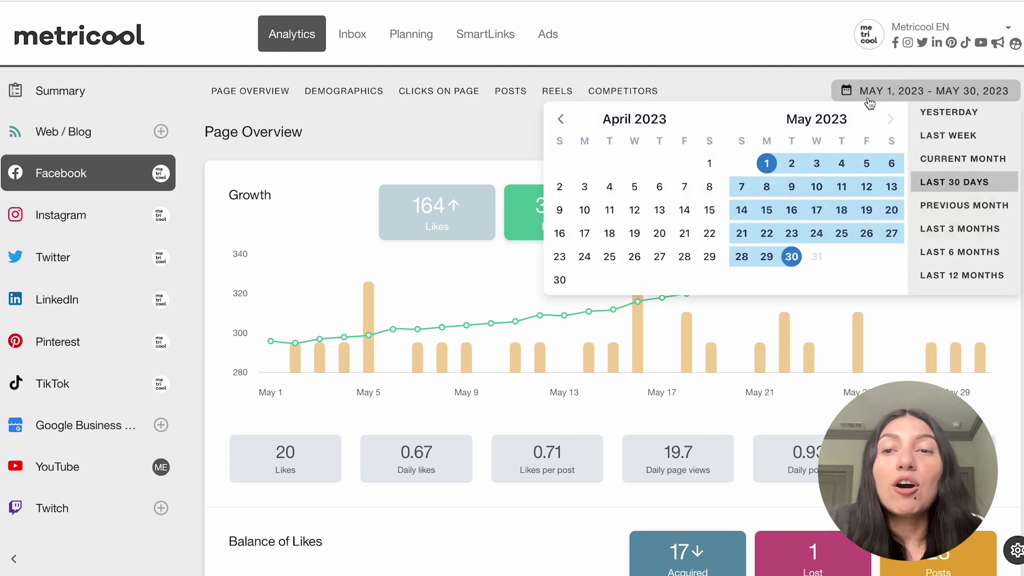
left_click(984, 188)
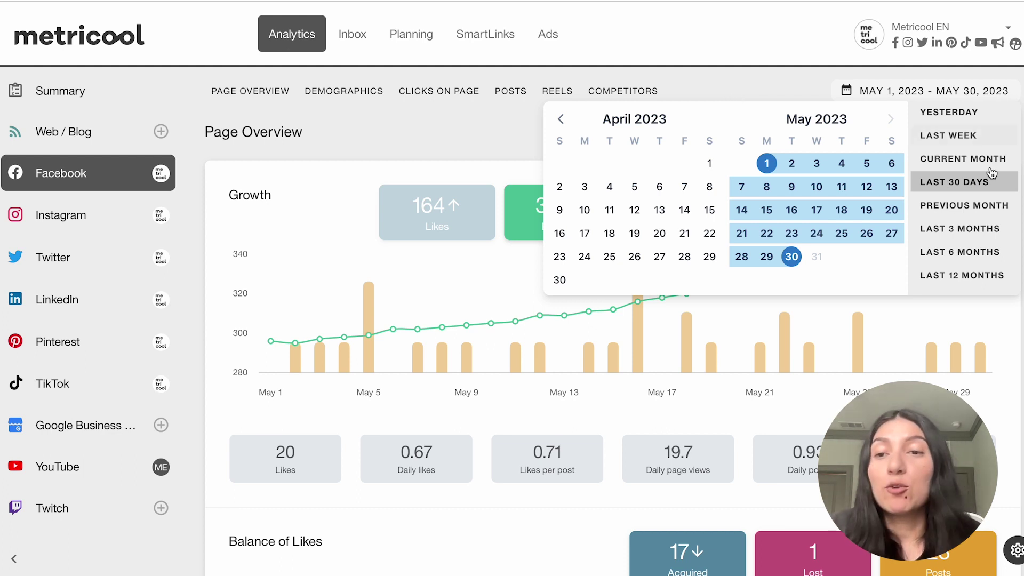
left_click(743, 96)
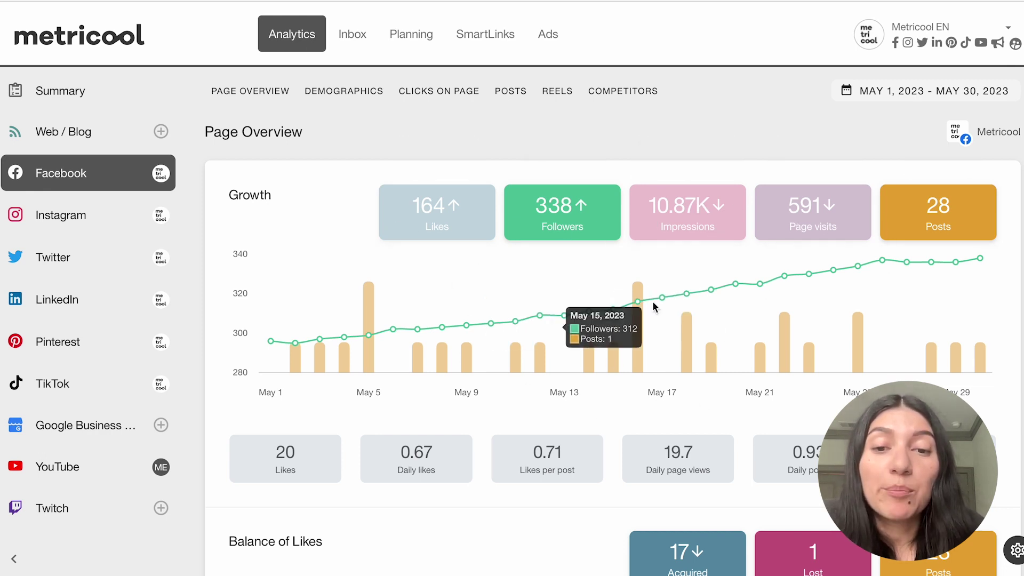
Step: Toggle Likes, Impressions, Page visits, Followers and Posts until all five are plotted on the Growth chart
left_click(434, 217)
left_click(667, 219)
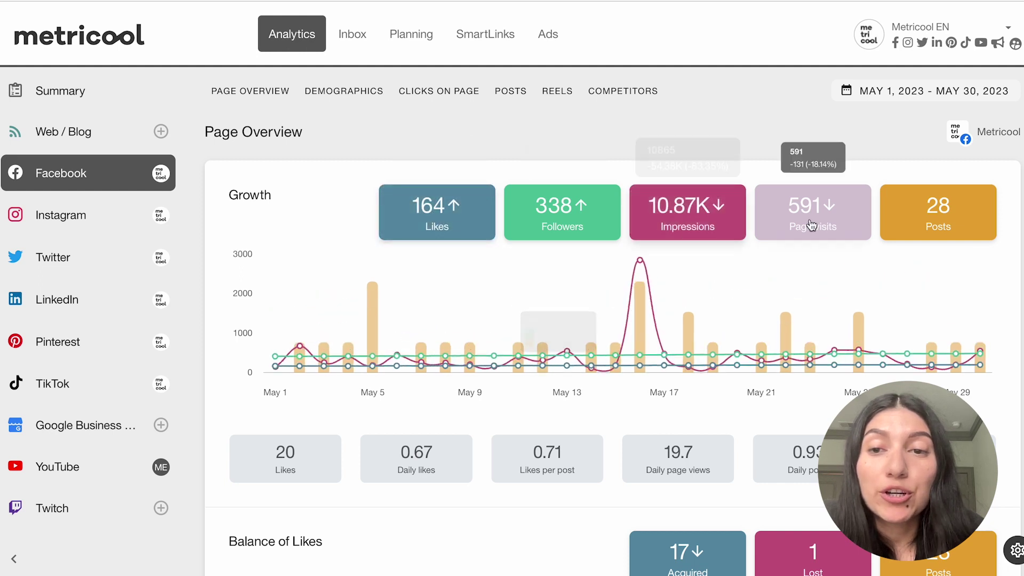
left_click(812, 225)
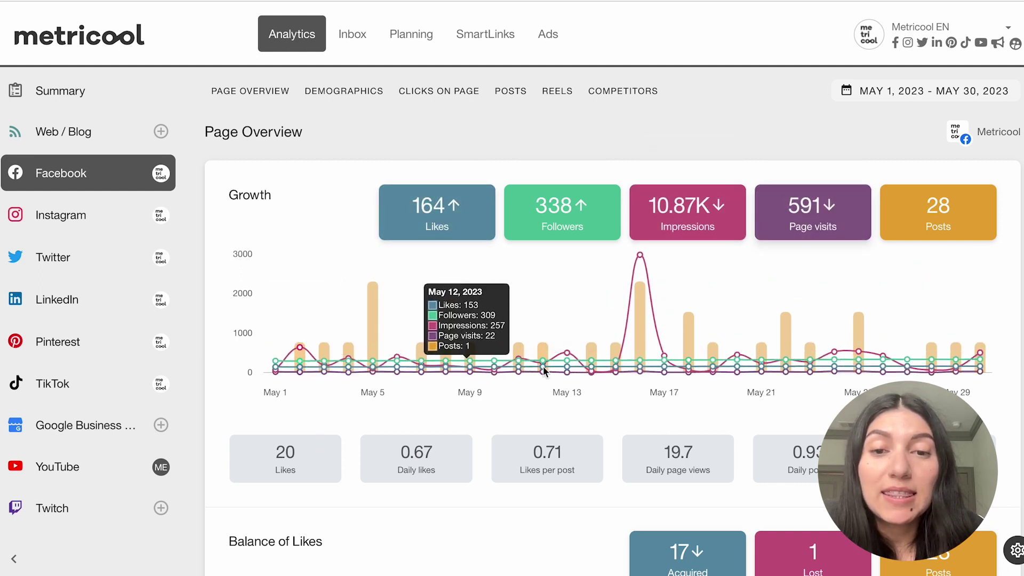
left_click(575, 234)
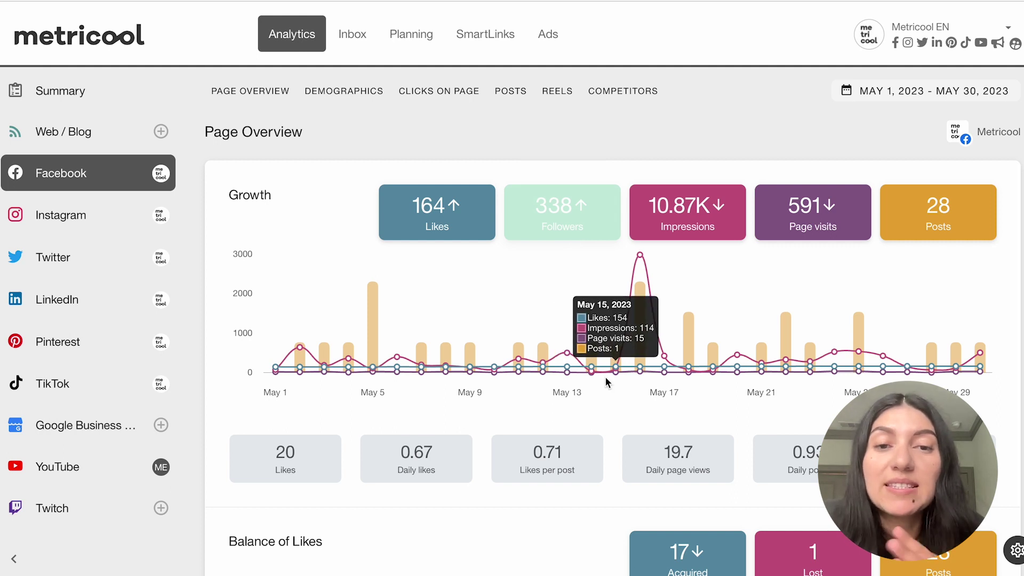
left_click(437, 214)
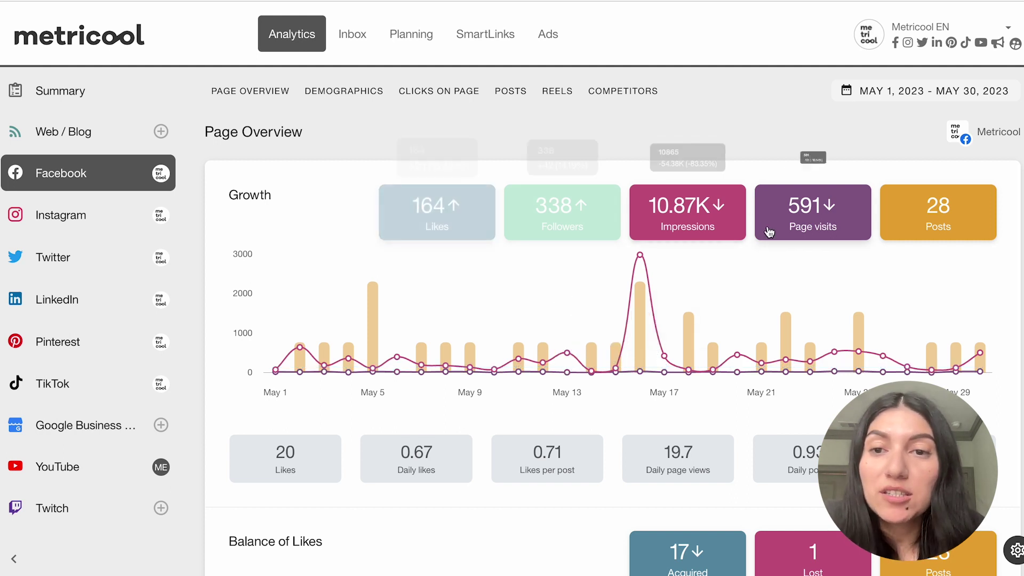
left_click(811, 214)
left_click(926, 225)
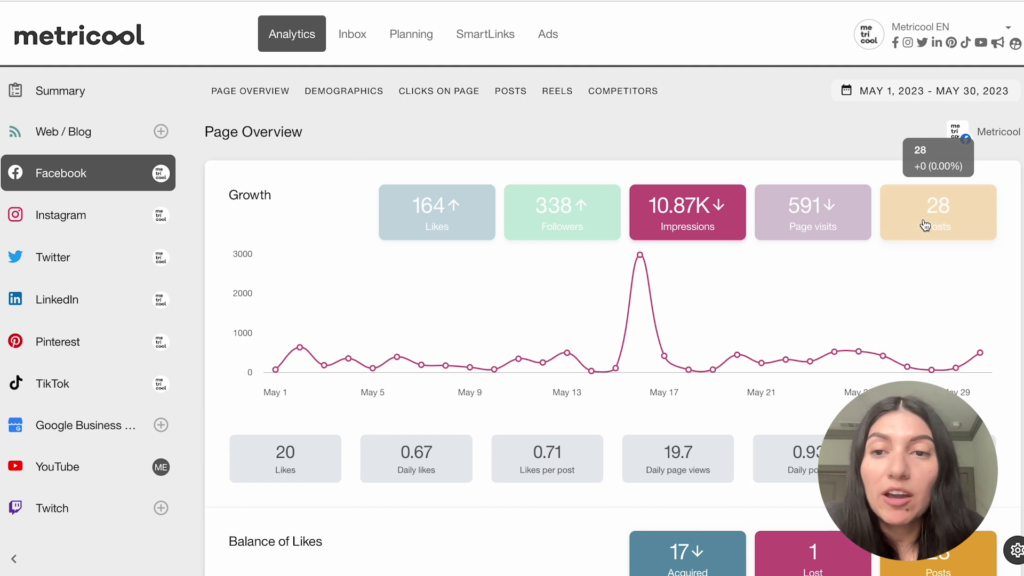
left_click(925, 225)
left_click(855, 224)
left_click(587, 213)
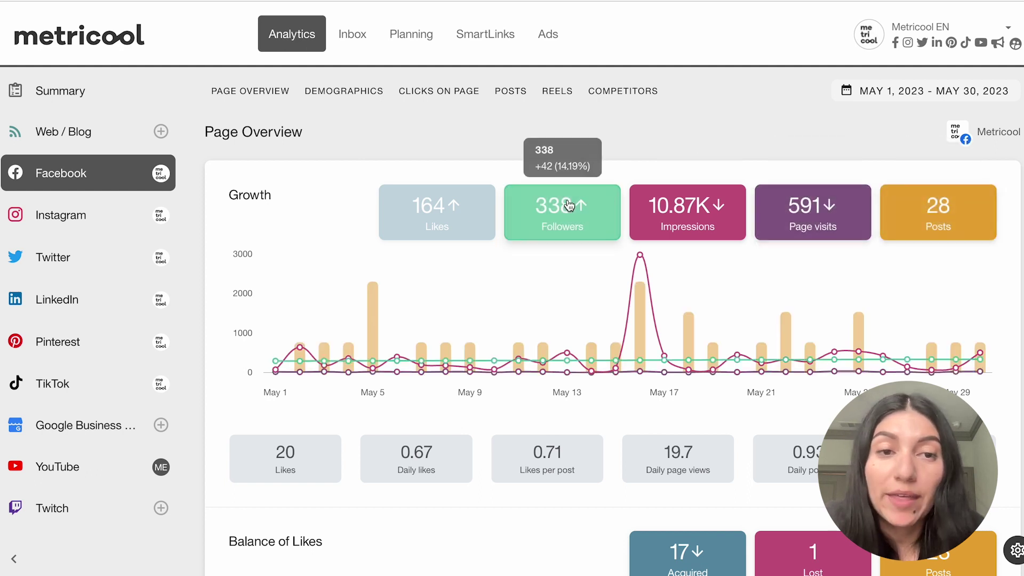
left_click(445, 202)
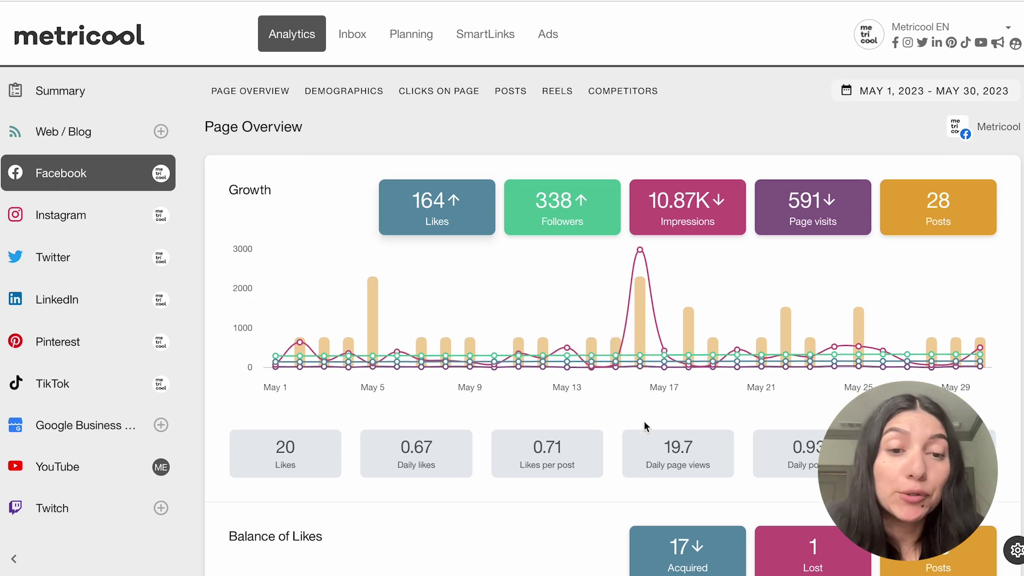
Step: On the Posts viewed chart, hide Reactions, Clicks and Impressions, then show all three again
scroll(647, 427, "down", 3)
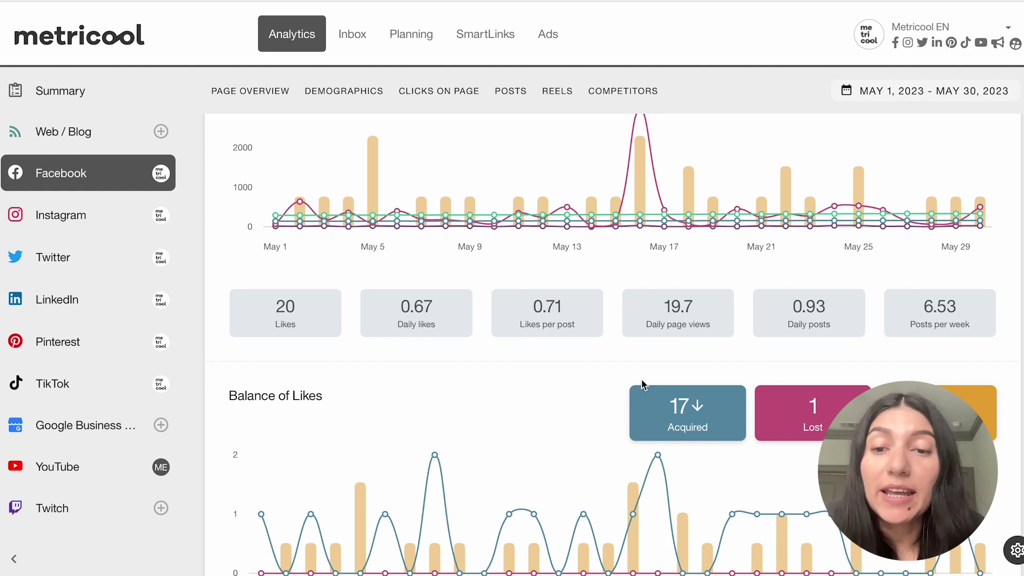
scroll(626, 413, "down", 2)
scroll(626, 414, "down", 2)
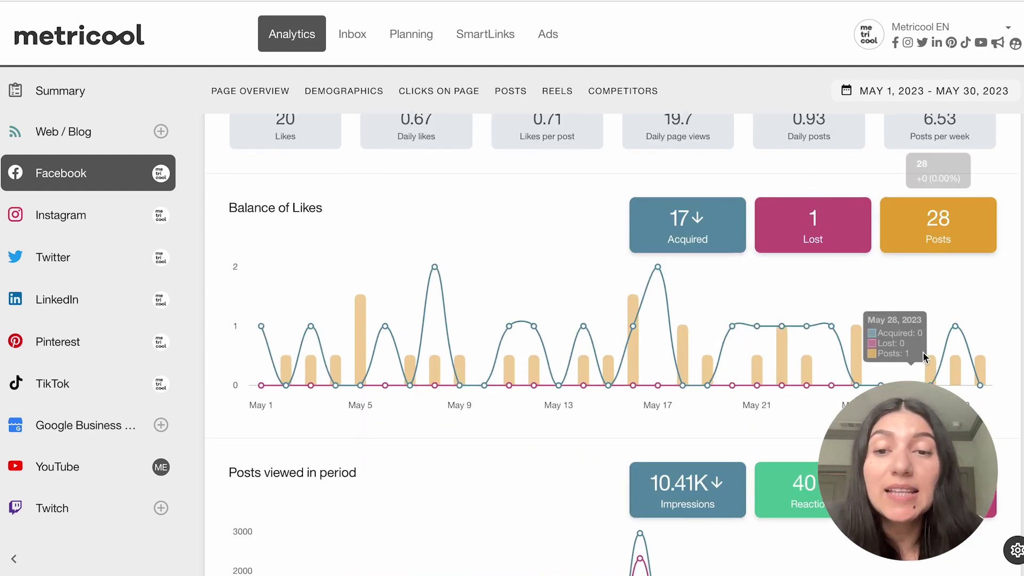
scroll(732, 384, "down", 1)
scroll(731, 384, "down", 2)
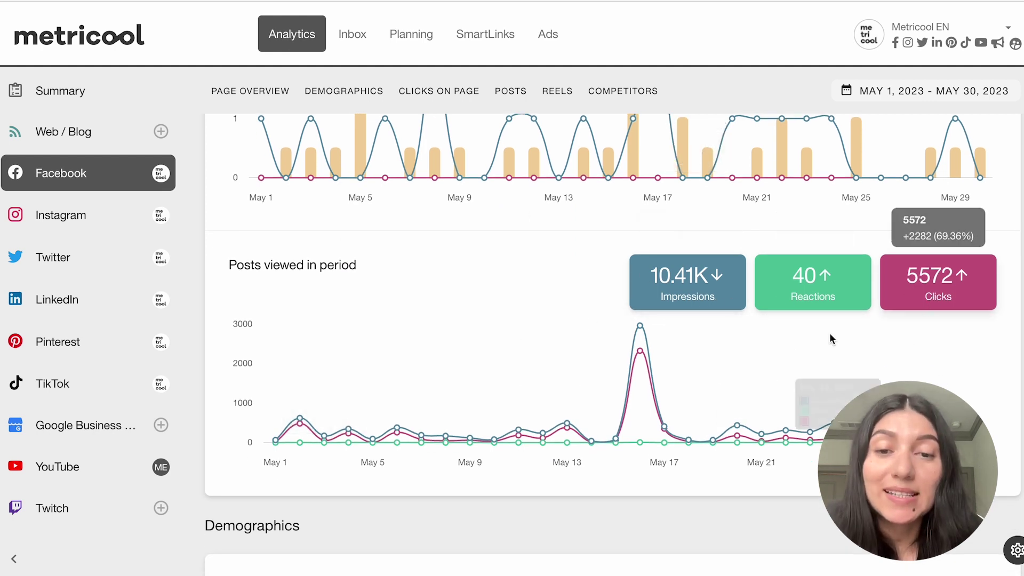
left_click(806, 289)
left_click(924, 295)
left_click(692, 286)
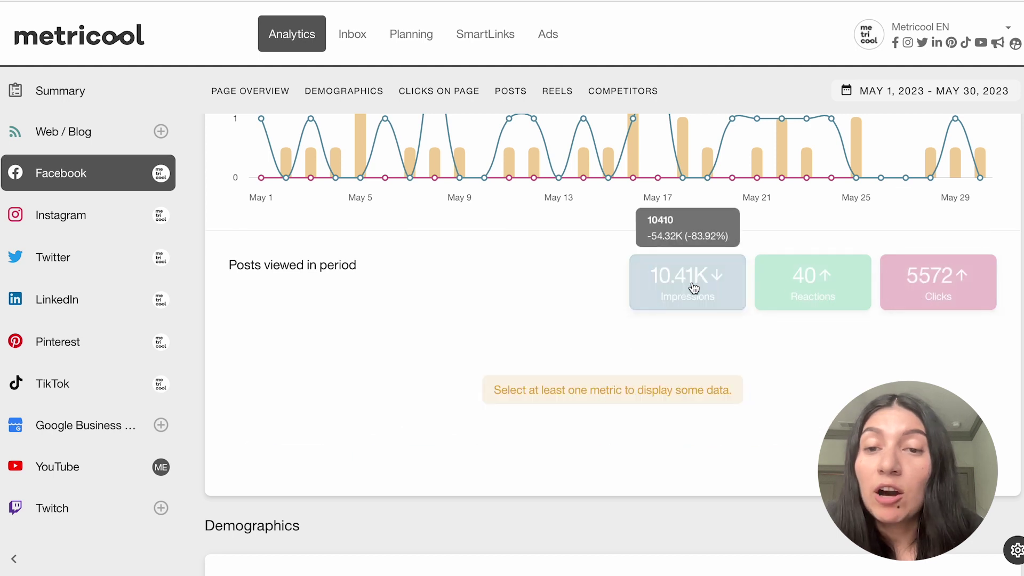
left_click(693, 288)
left_click(816, 291)
left_click(934, 294)
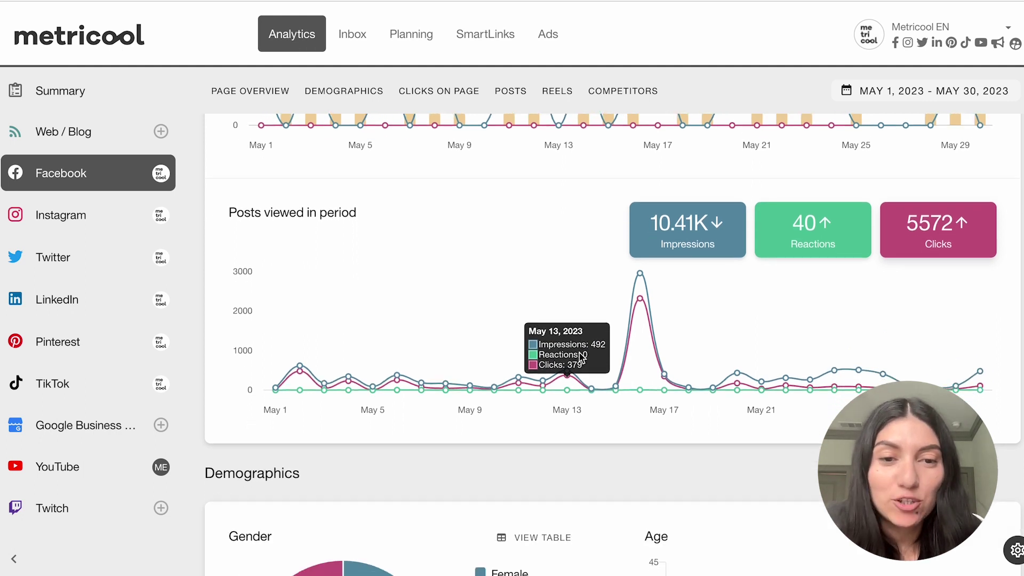
scroll(578, 356, "down", 5)
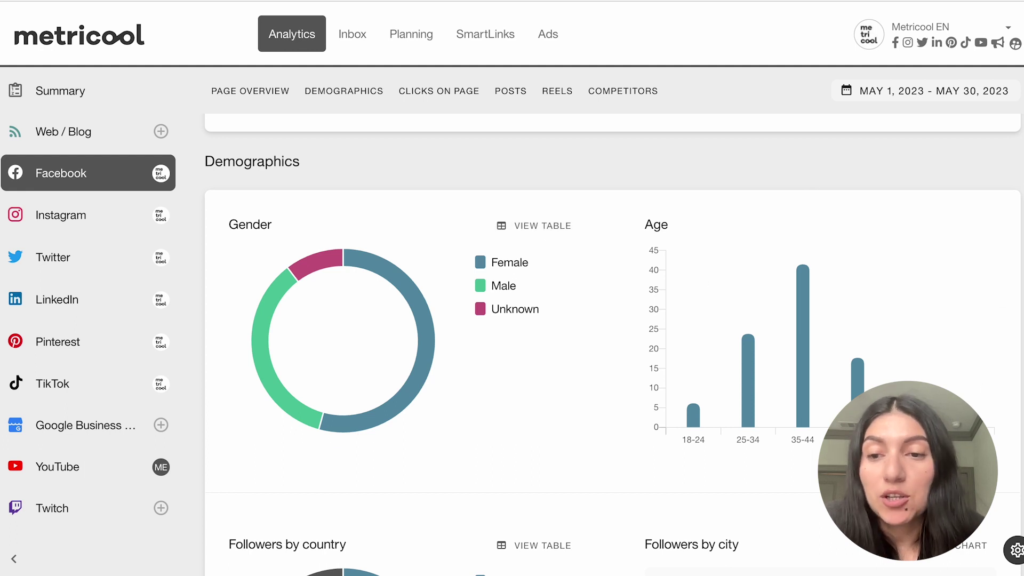
Step: Scroll past the Interactions chart to the Types and Impressions donuts and the List of posts
scroll(565, 437, "down", 3)
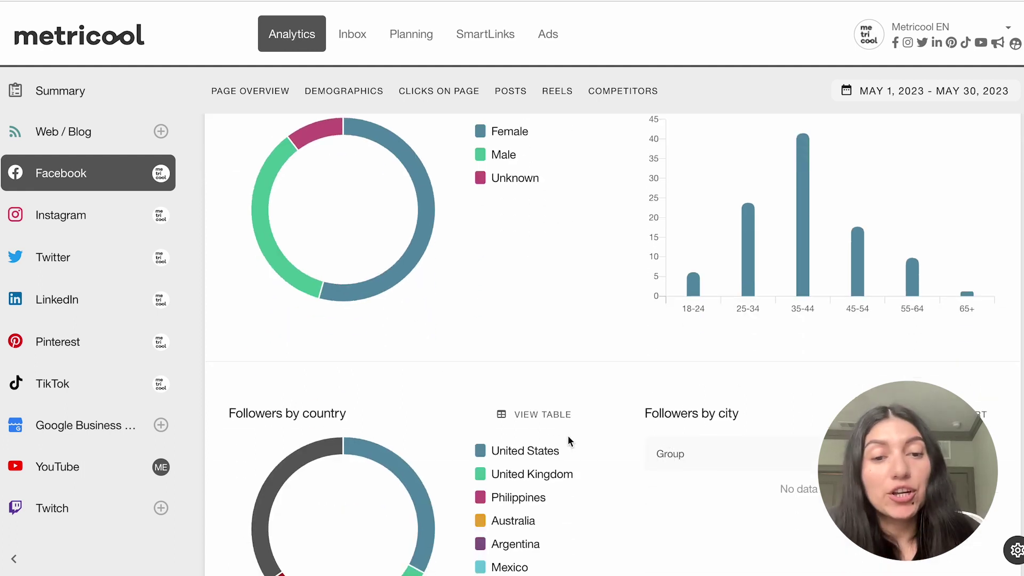
scroll(568, 438, "down", 3)
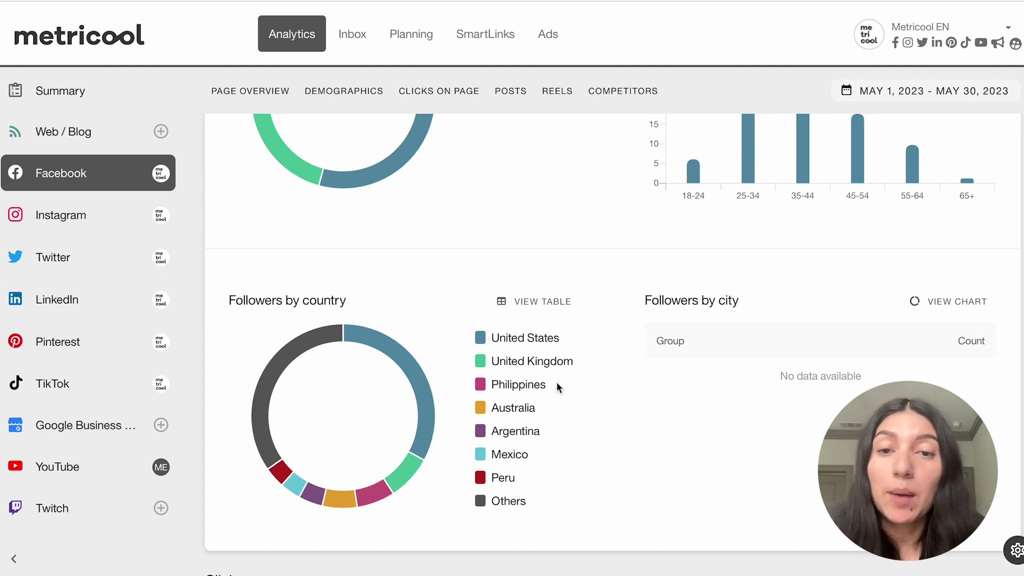
scroll(528, 474, "down", 10)
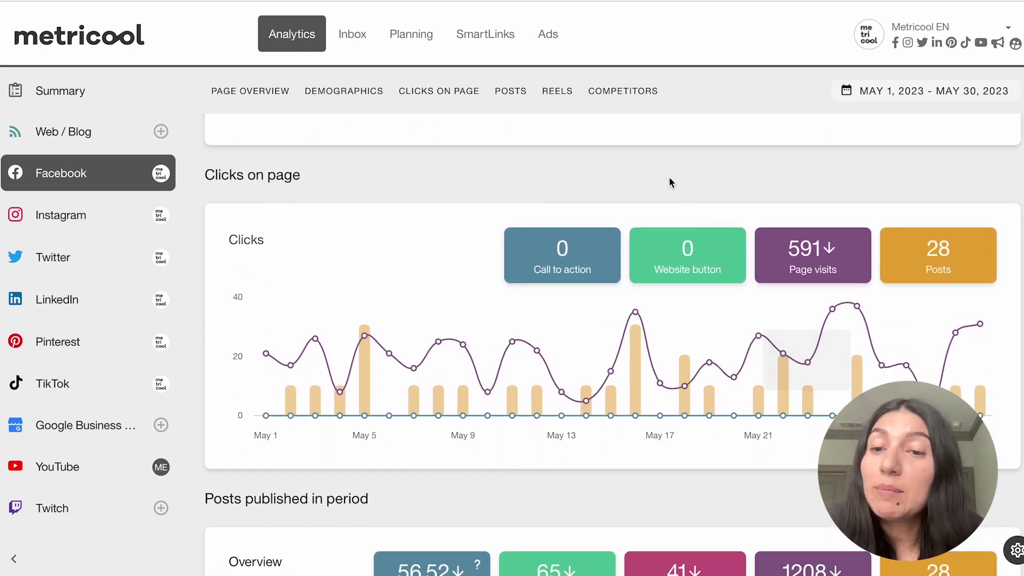
scroll(748, 408, "down", 3)
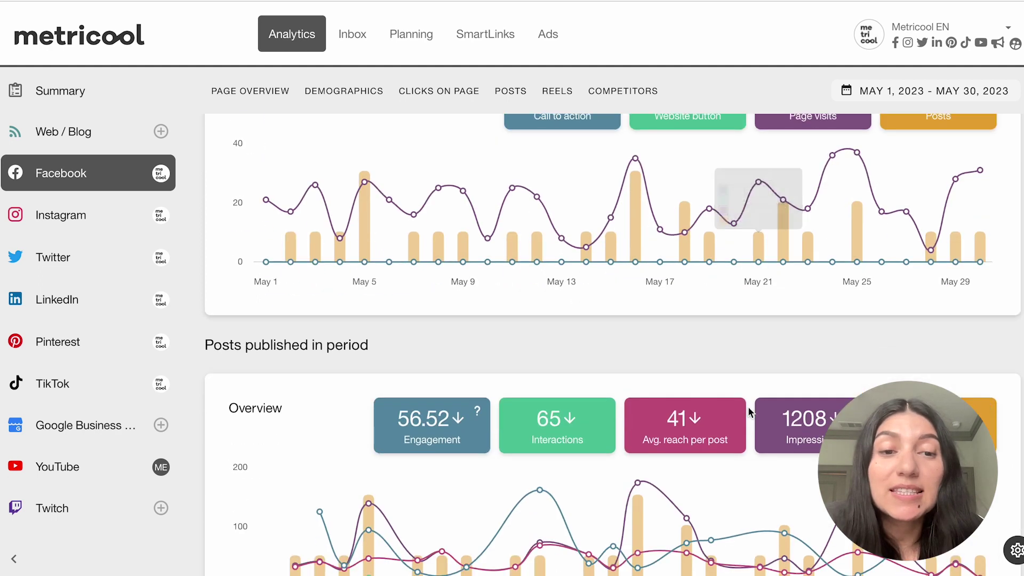
scroll(748, 411, "down", 3)
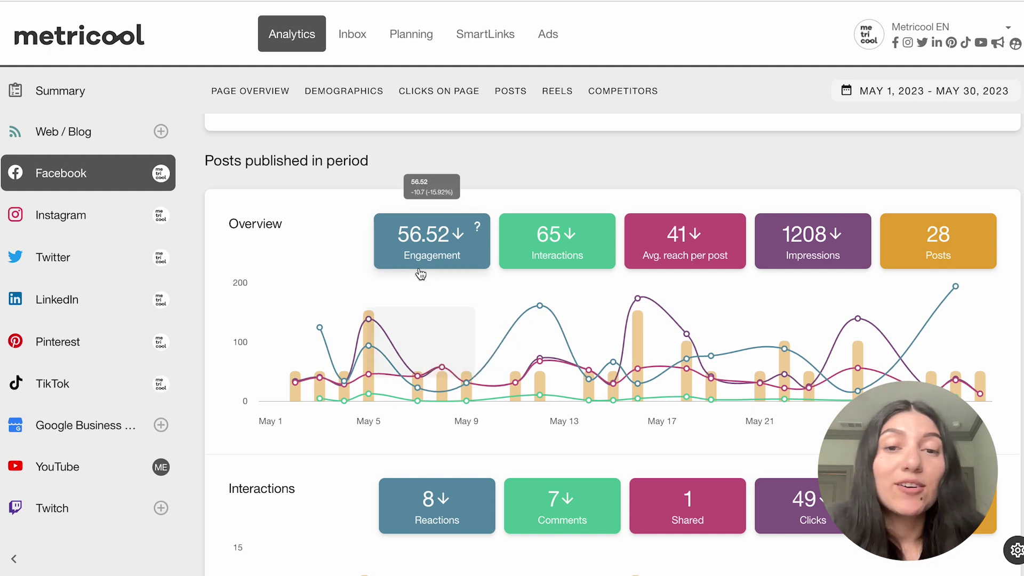
mouse_move(702, 268)
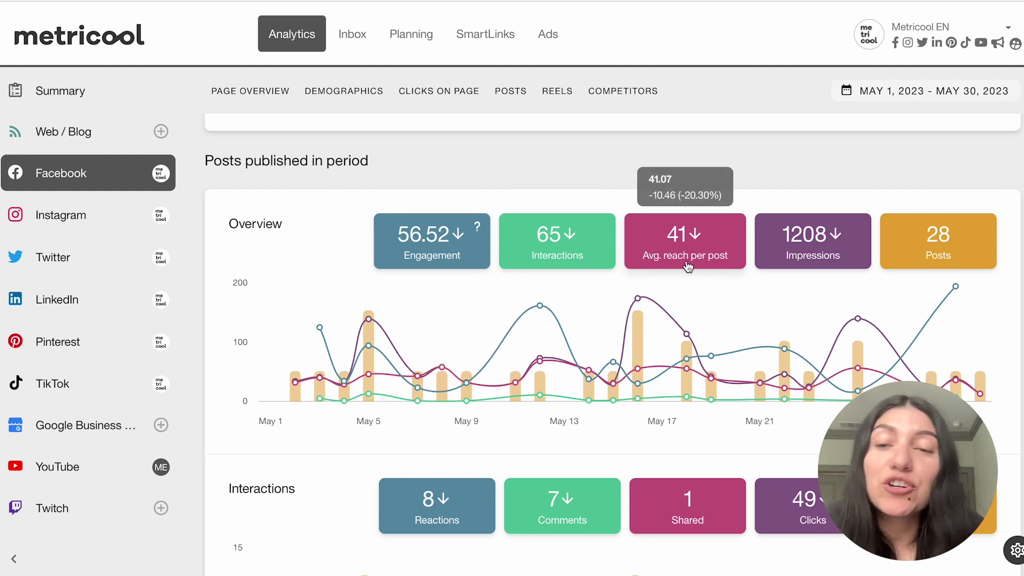
scroll(772, 458, "down", 6)
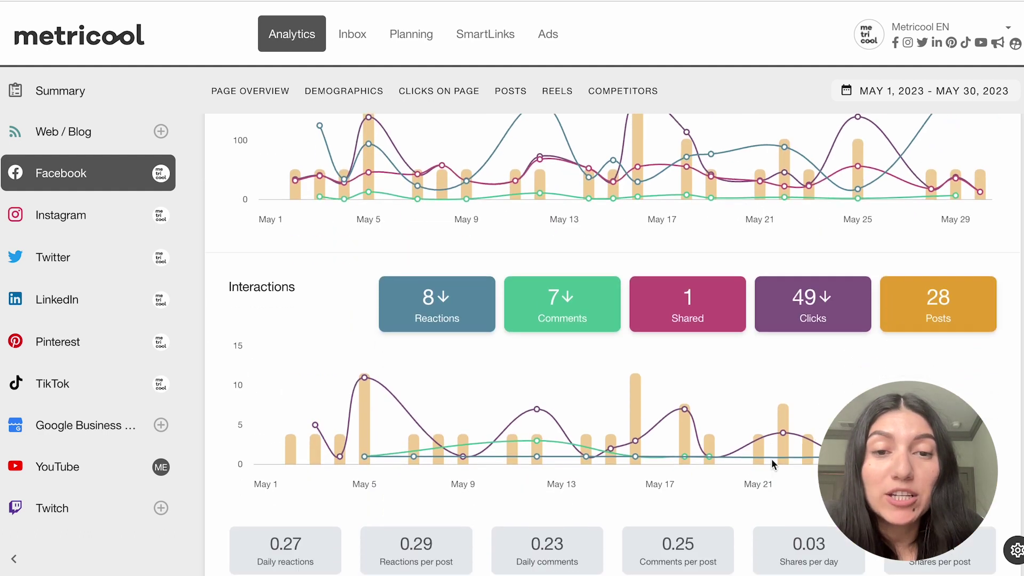
scroll(464, 417, "down", 6)
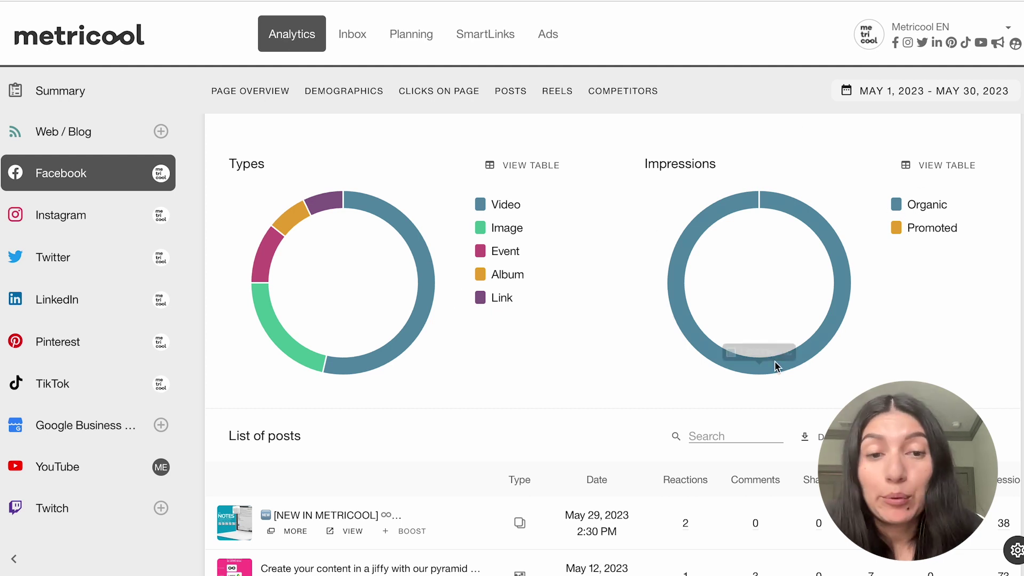
scroll(775, 362, "down", 5)
Step: Raise the posts list's Rows per page to a larger value and browse the table
scroll(776, 366, "down", 1)
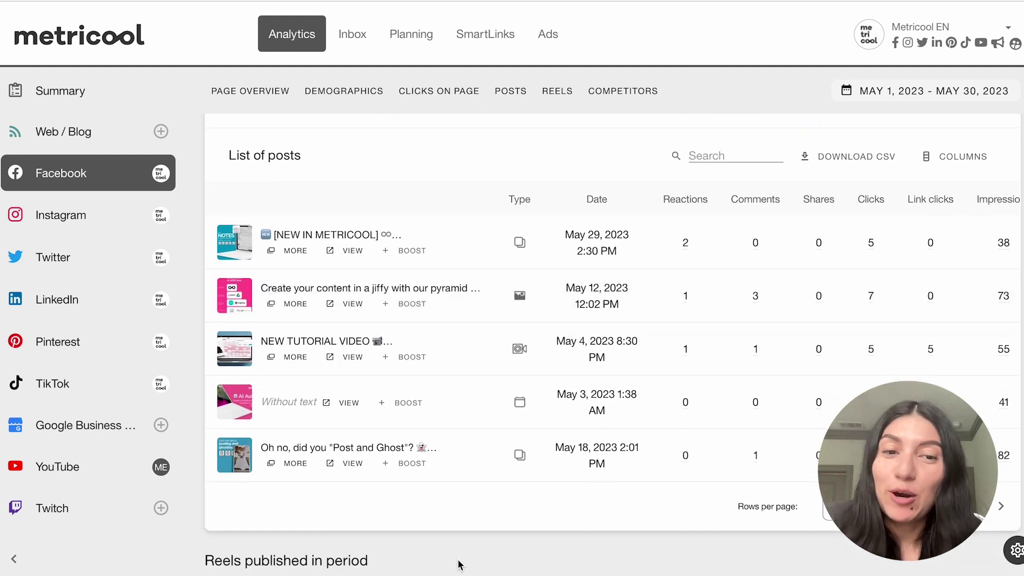
left_click(830, 518)
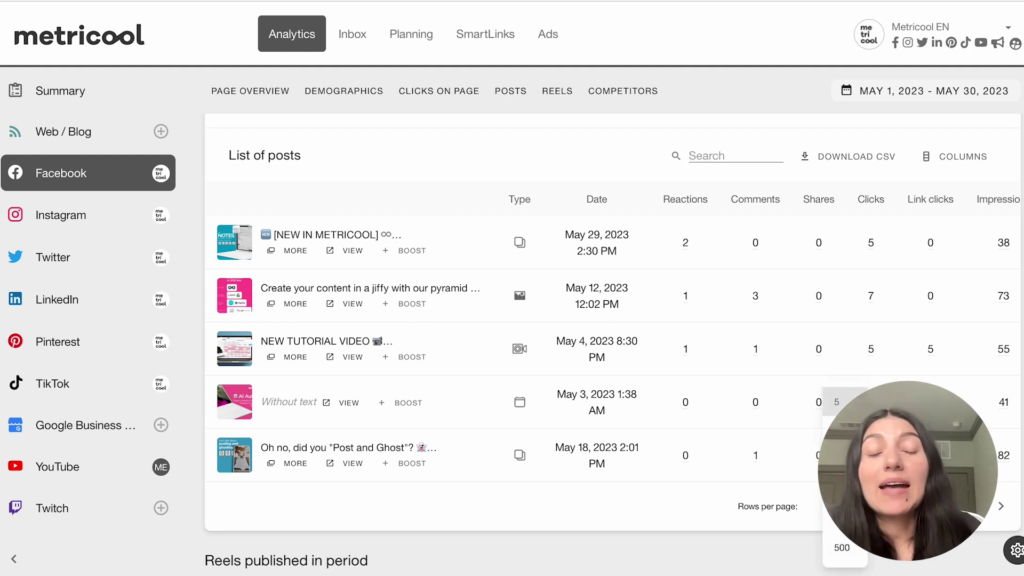
left_click(841, 548)
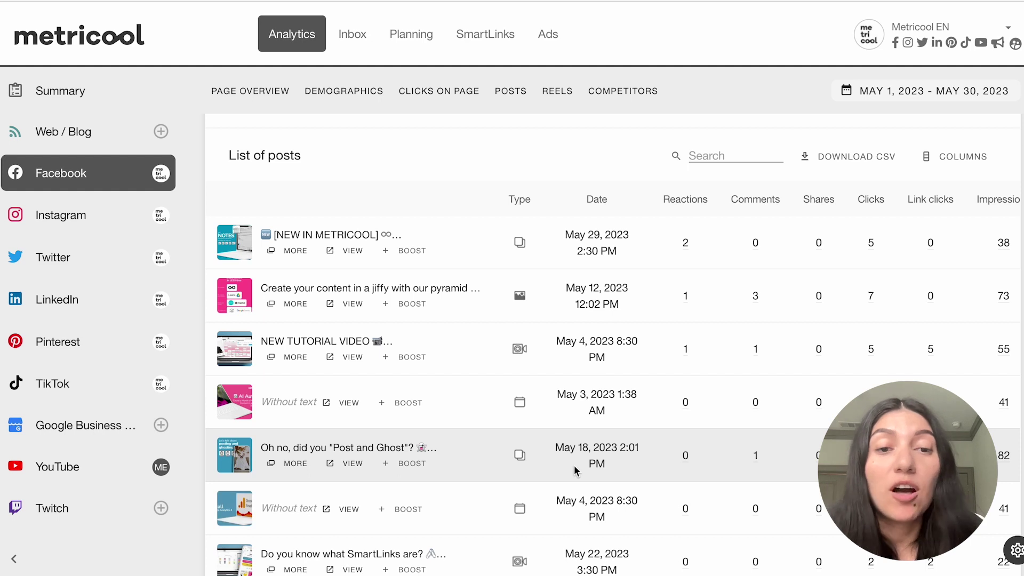
scroll(575, 470, "down", 9)
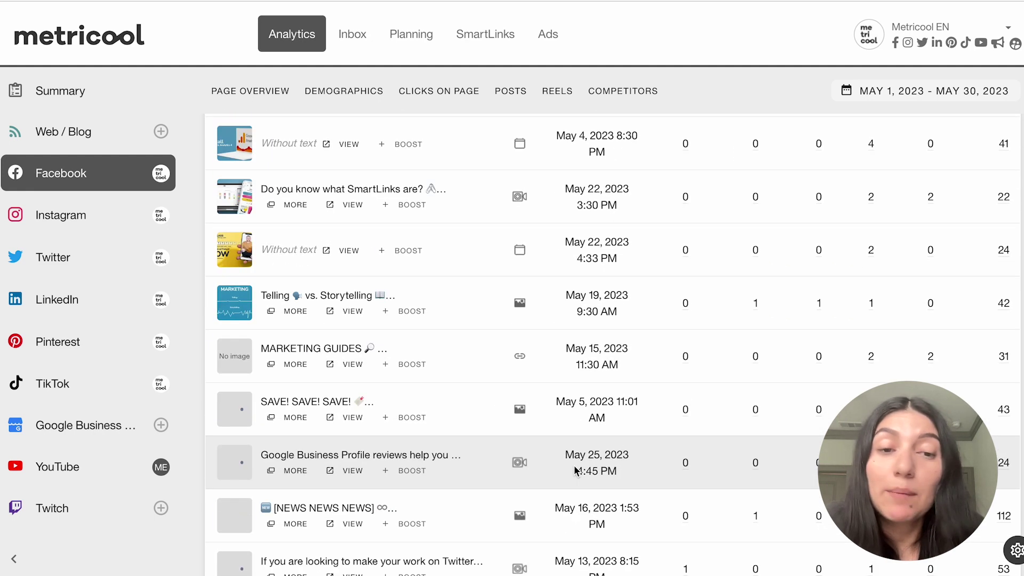
scroll(575, 470, "up", 10)
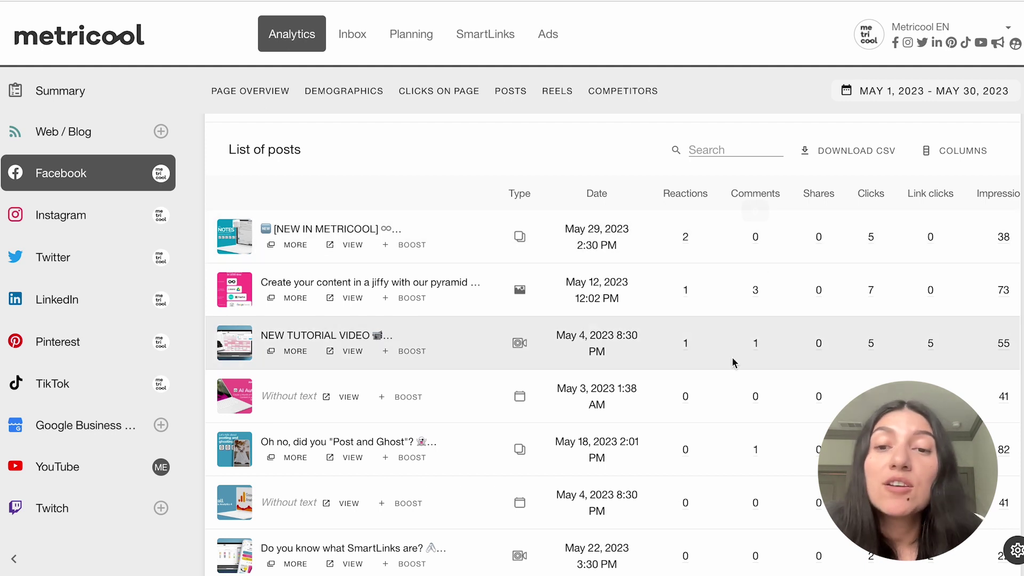
scroll(738, 257, "right", 3)
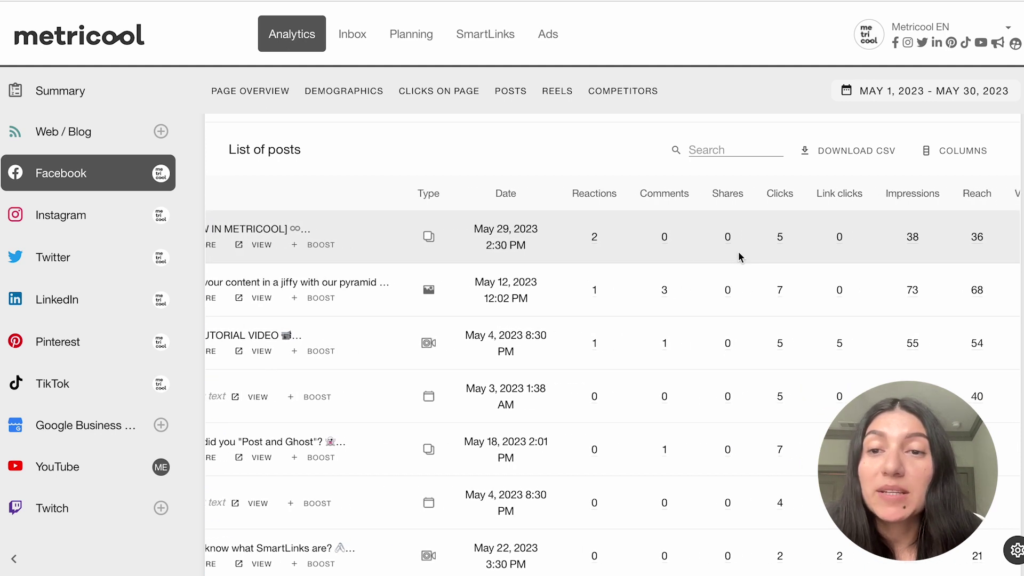
scroll(739, 258, "right", 5)
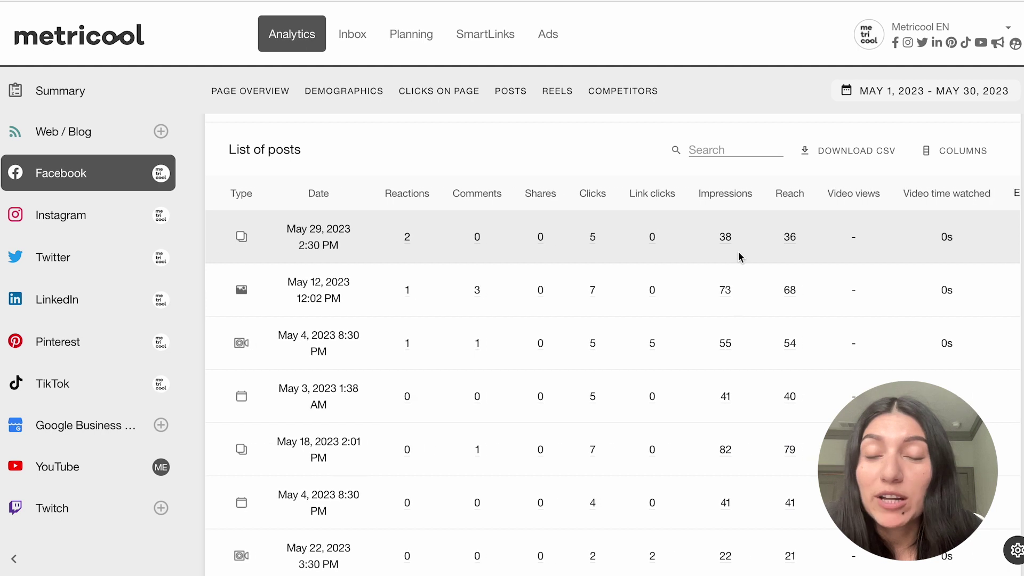
scroll(739, 257, "left", 8)
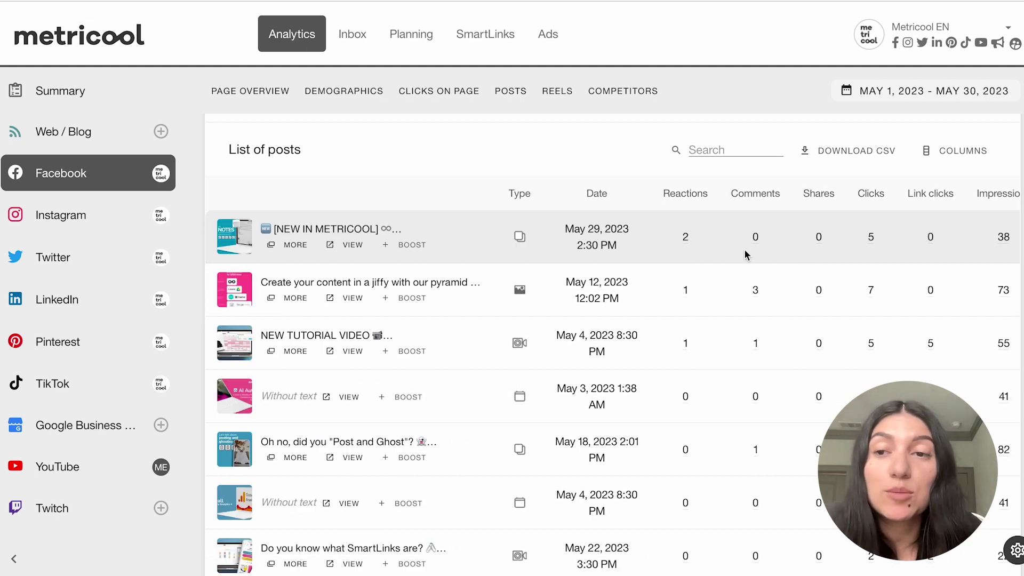
Step: Check the posts table's column choices unchanged, then start boosting the May 29 post
left_click(963, 152)
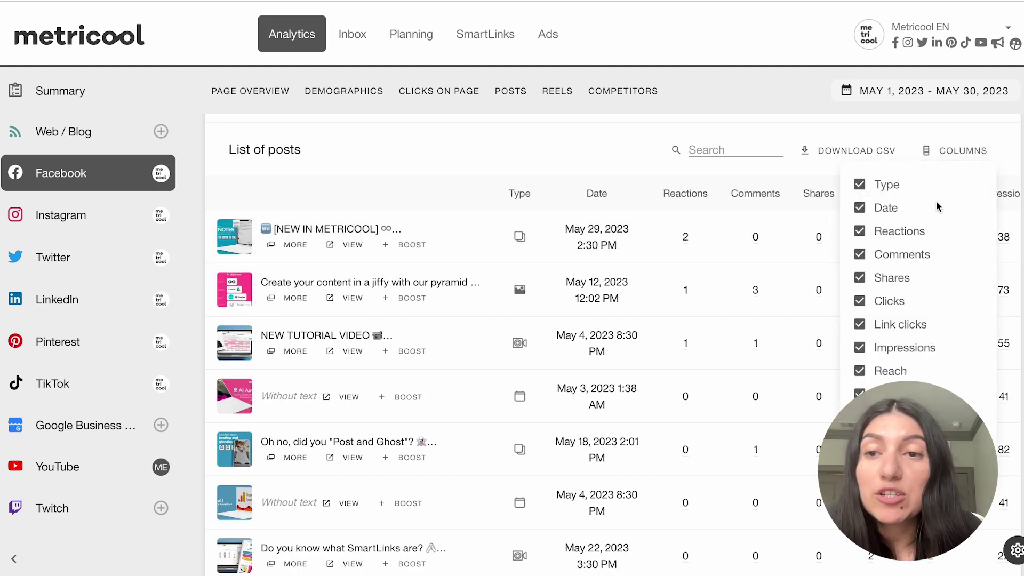
left_click(954, 156)
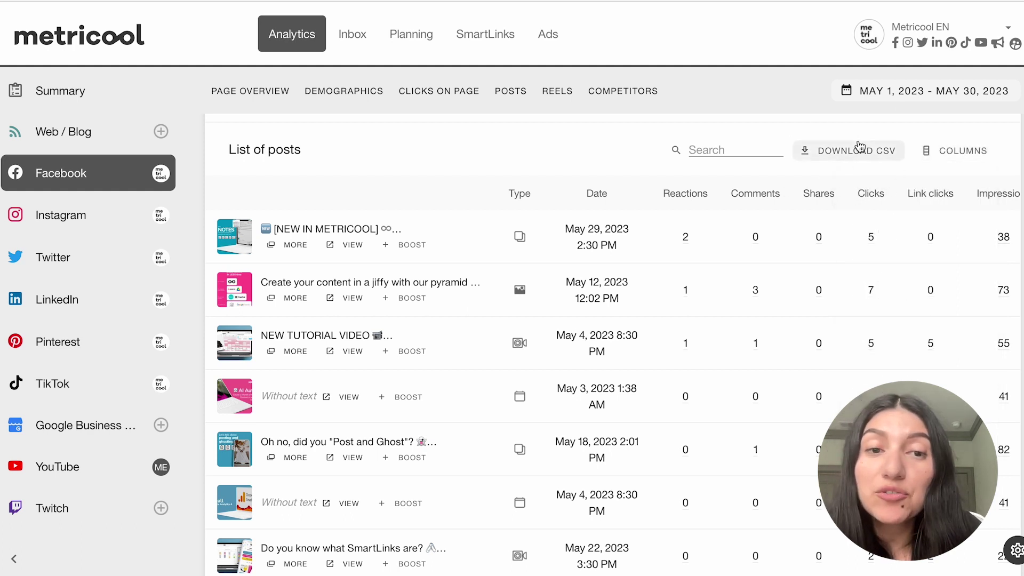
scroll(534, 416, "down", 1)
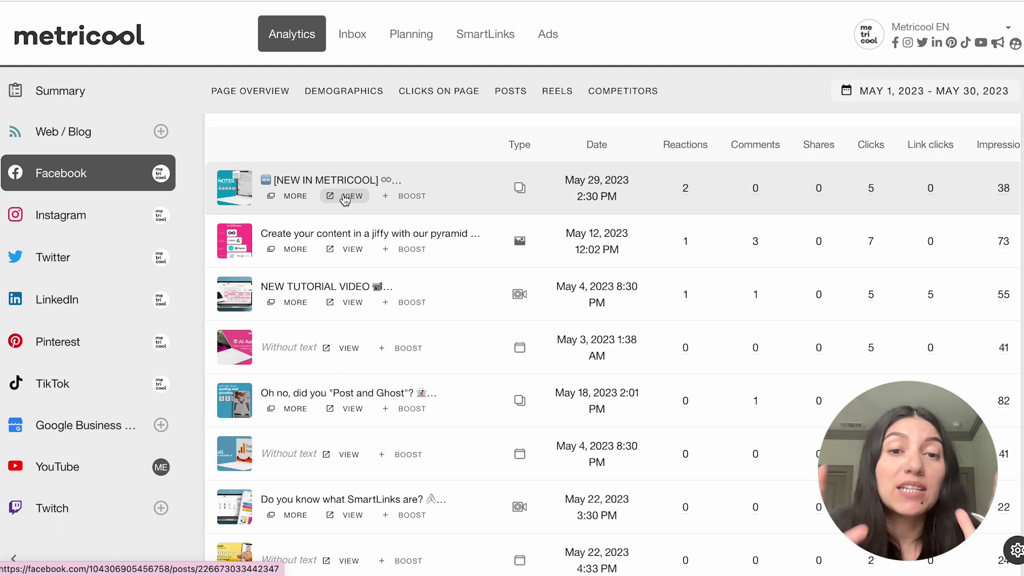
left_click(401, 202)
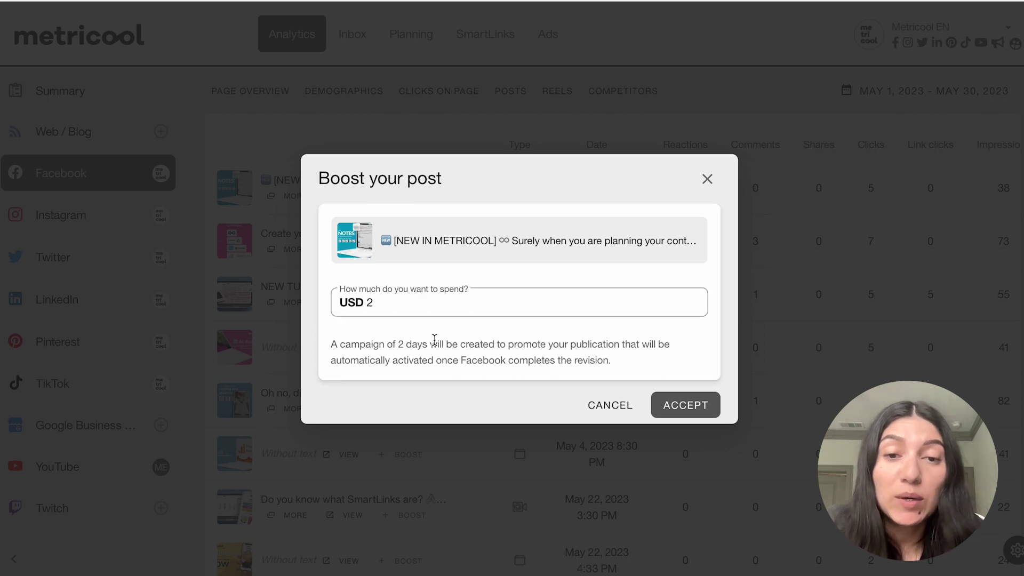
Step: Cancel the boost and copy the May 29 [NEW IN METRICOOL] post's full text
left_click(708, 180)
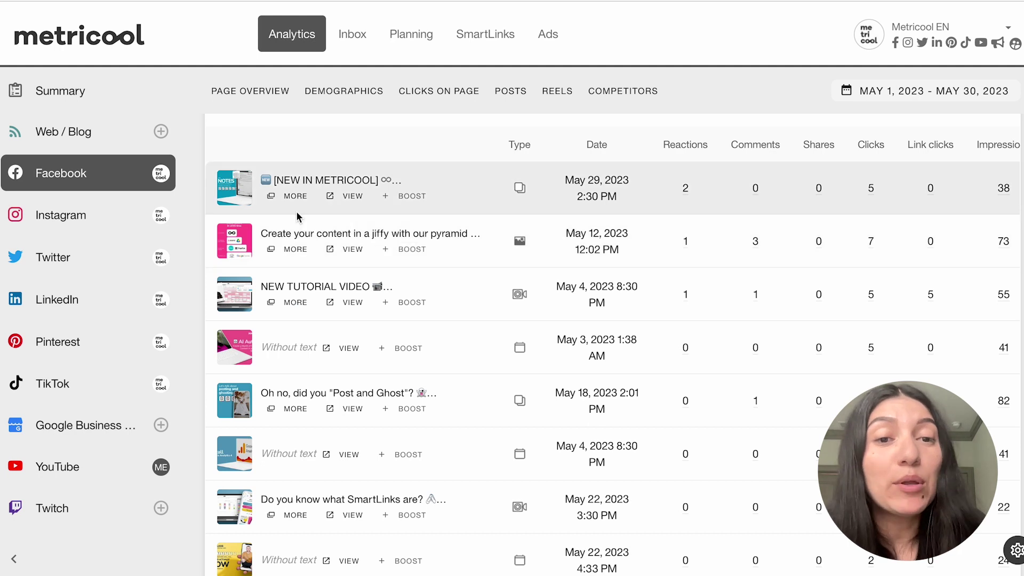
left_click(285, 198)
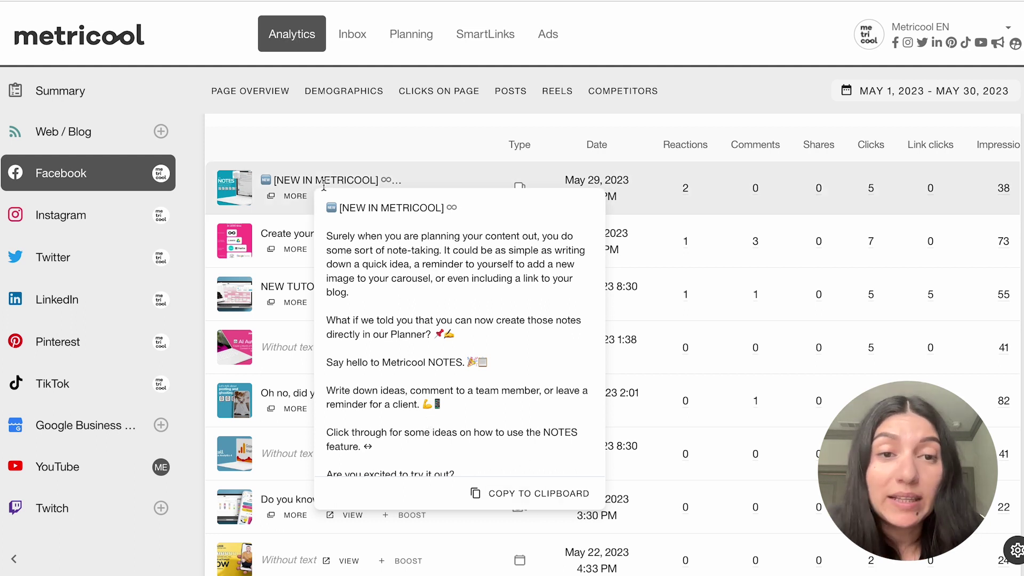
left_click(535, 495)
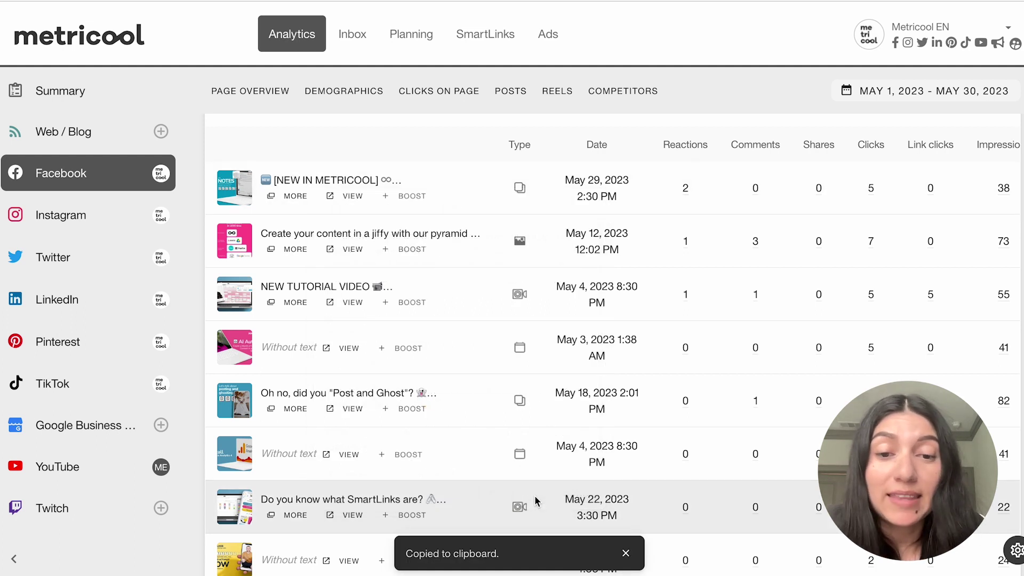
Step: Scroll down to the Reels published in period section
scroll(487, 488, "down", 1)
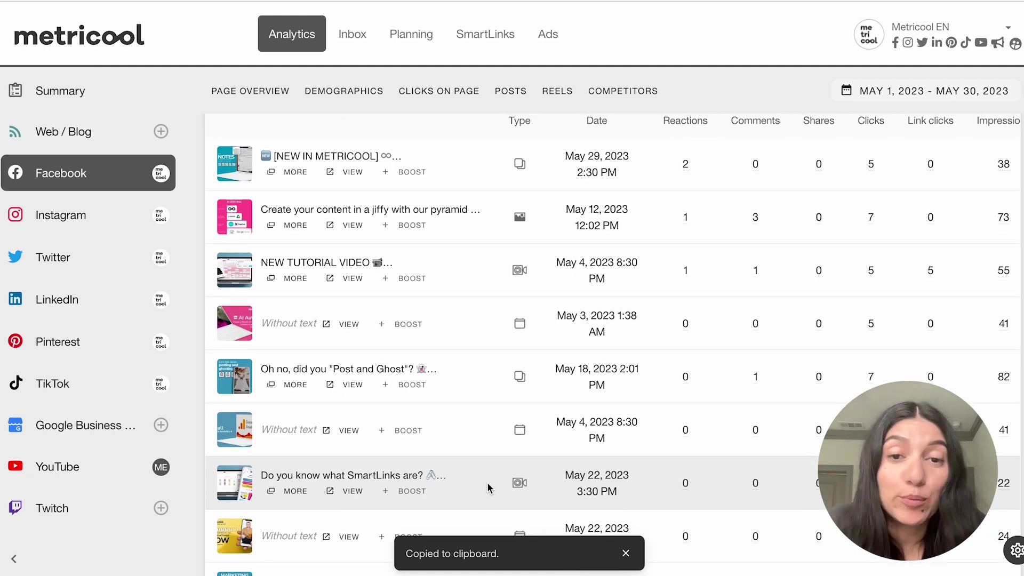
scroll(488, 488, "up", 1)
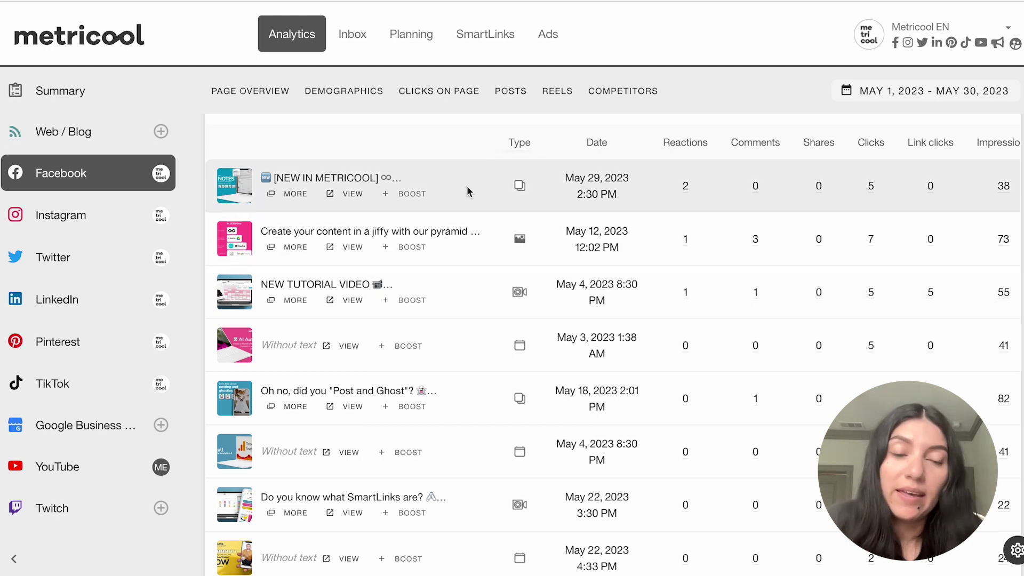
scroll(469, 419, "down", 6)
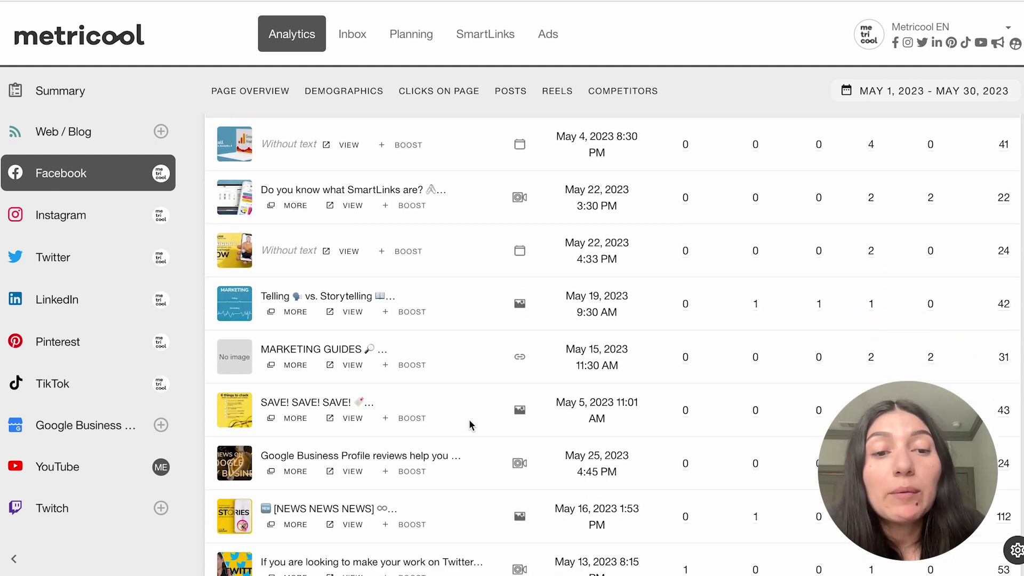
scroll(469, 423, "down", 2)
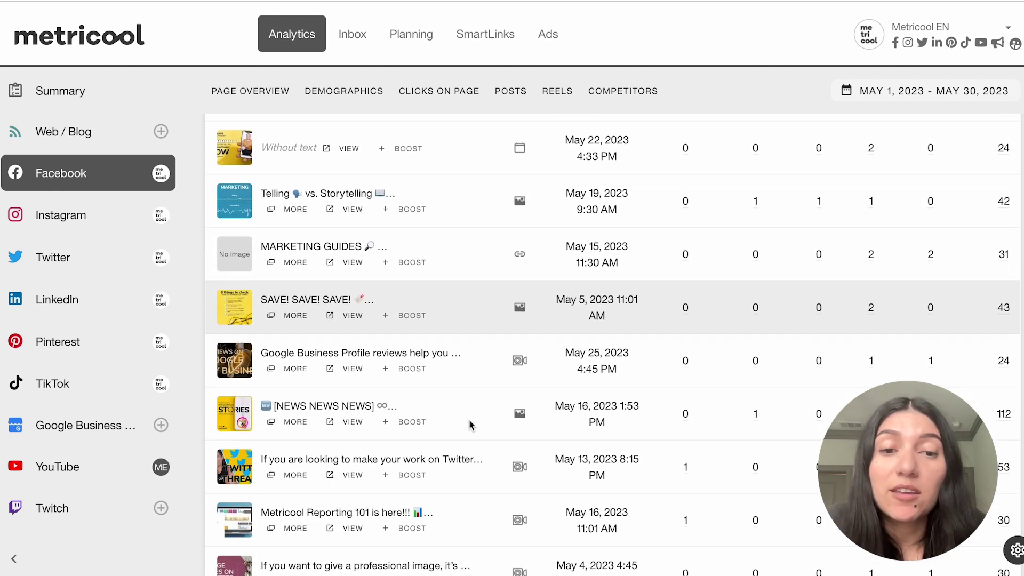
scroll(469, 424, "down", 1)
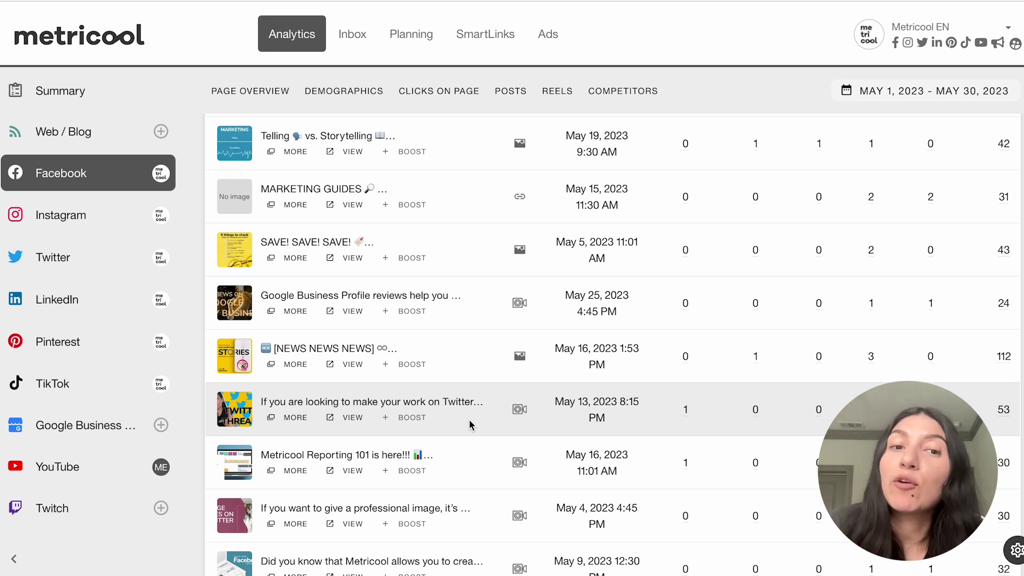
scroll(470, 424, "down", 10)
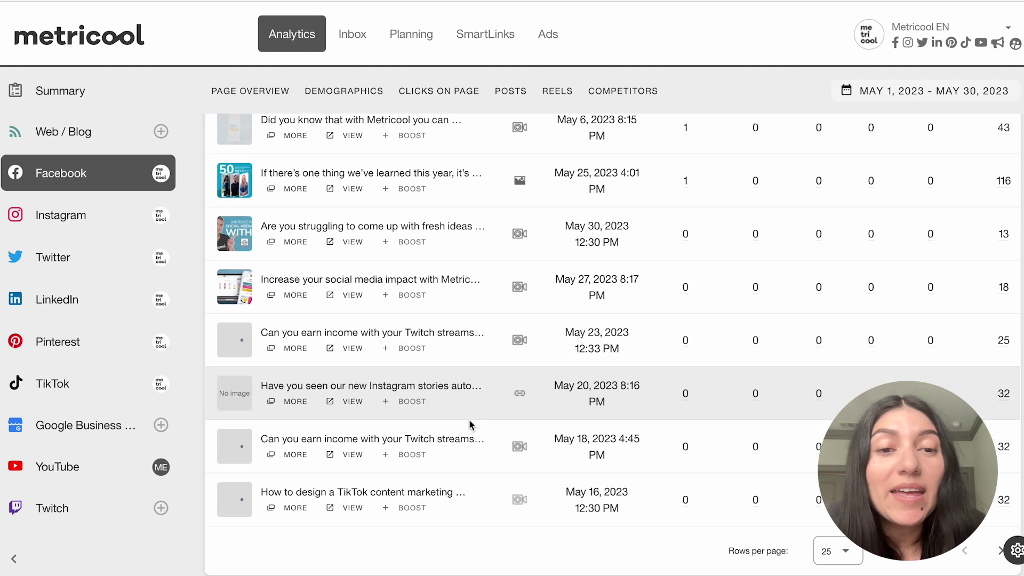
scroll(469, 424, "down", 4)
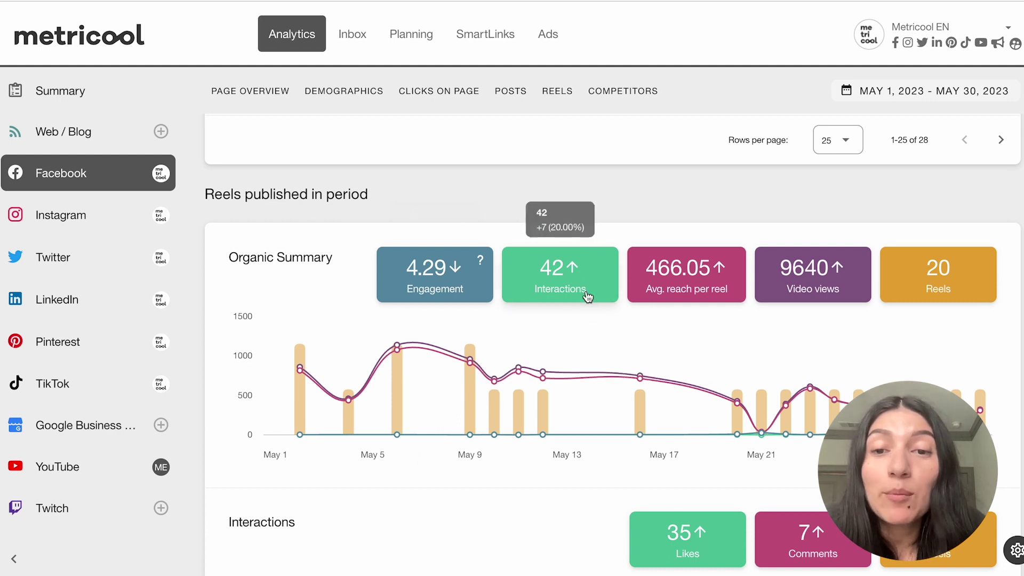
Step: Add the Total time watched column to the reels table
mouse_move(693, 283)
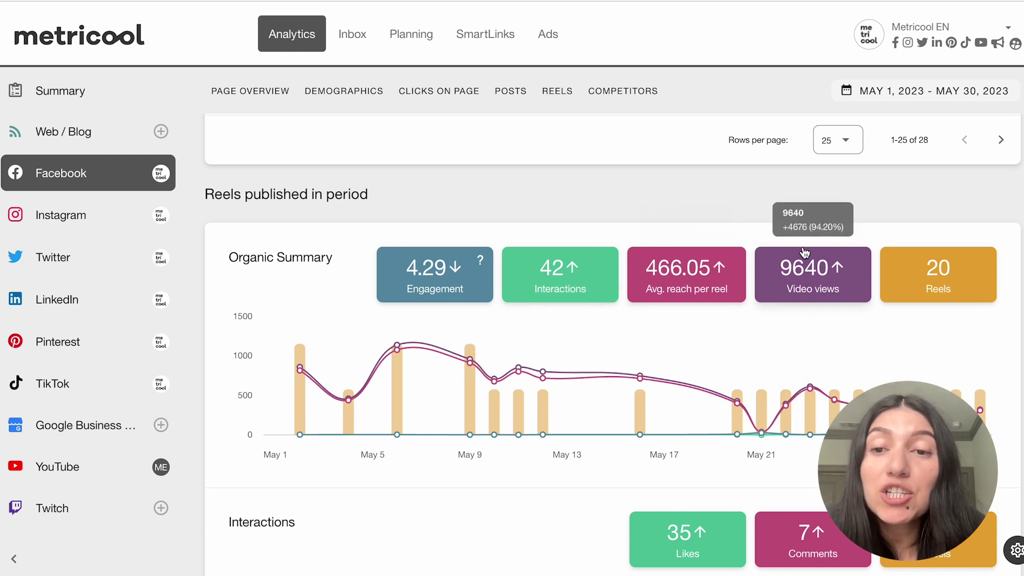
mouse_move(539, 439)
scroll(538, 438, "down", 5)
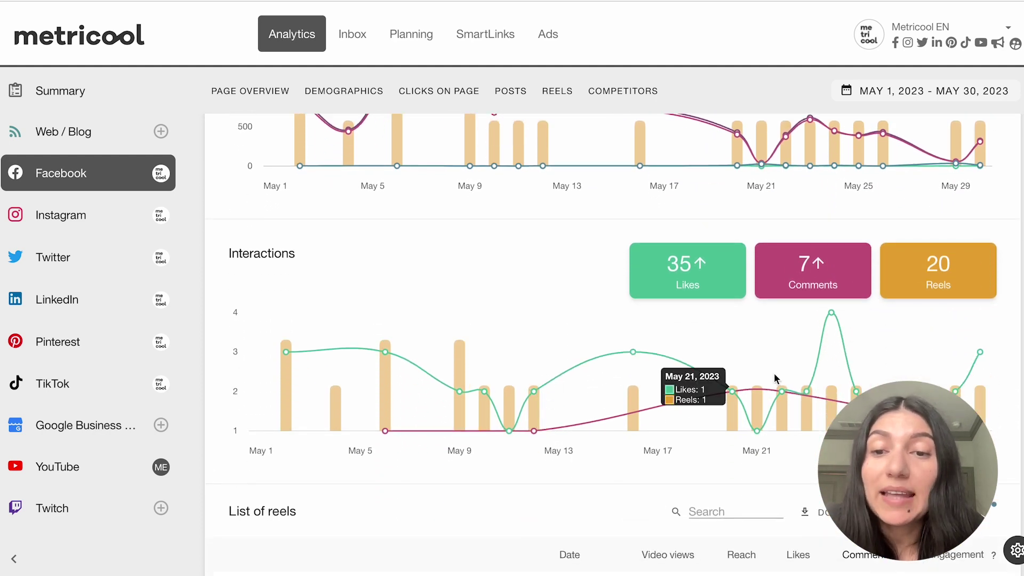
mouse_move(816, 278)
scroll(662, 464, "down", 5)
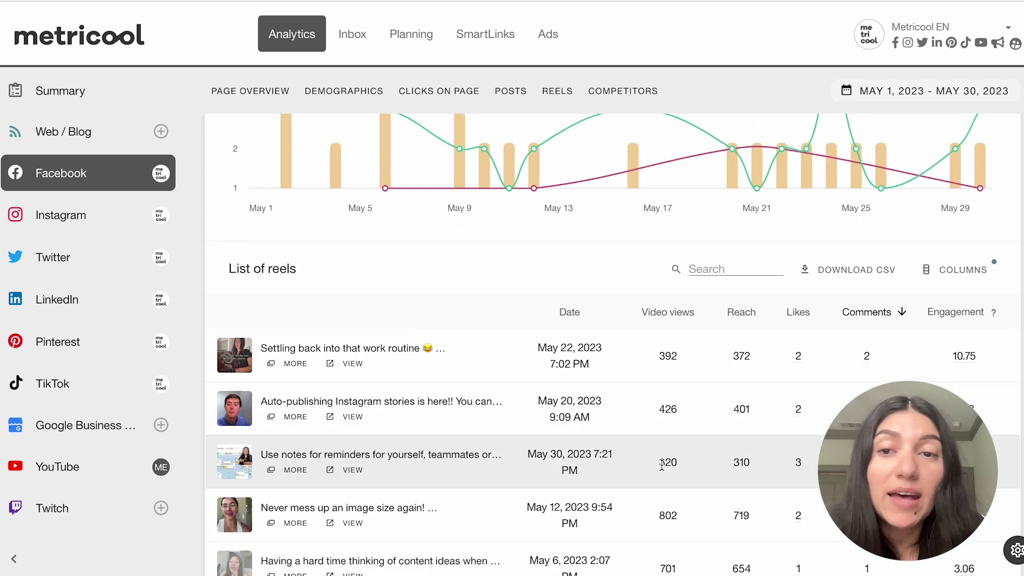
scroll(661, 464, "down", 1)
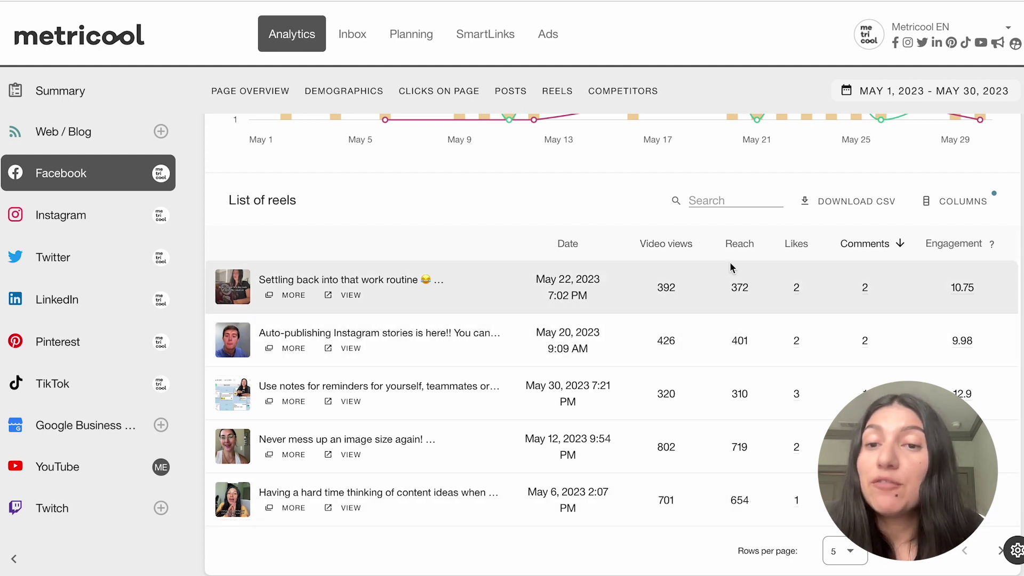
left_click(953, 211)
left_click(848, 376)
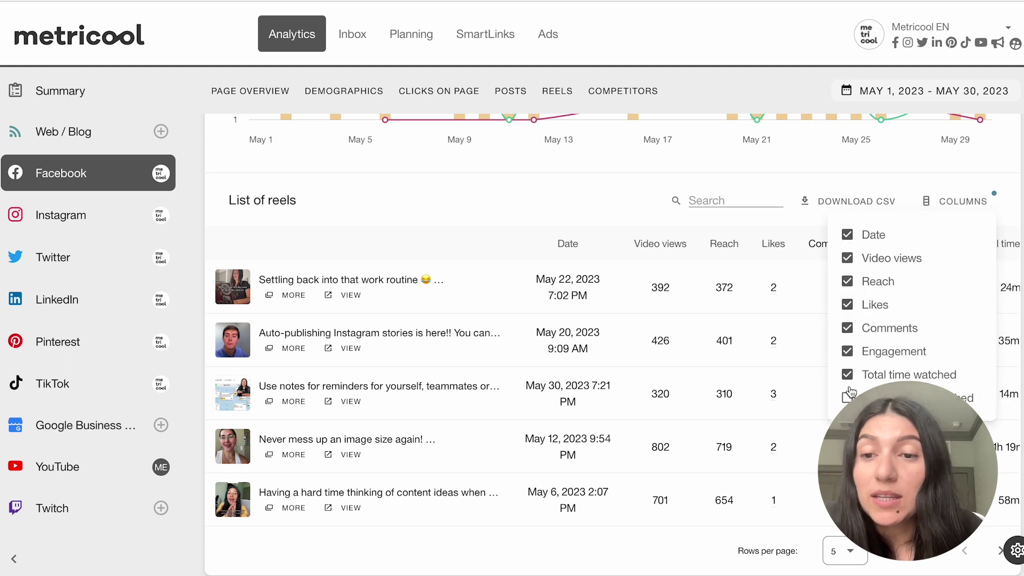
left_click(937, 207)
scroll(929, 348, "right", 5)
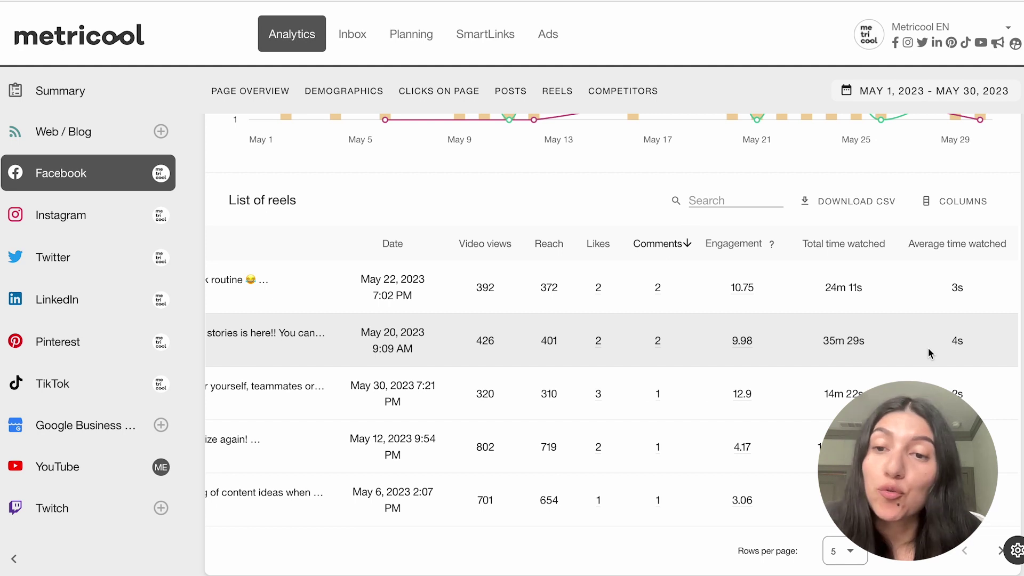
scroll(928, 348, "left", 5)
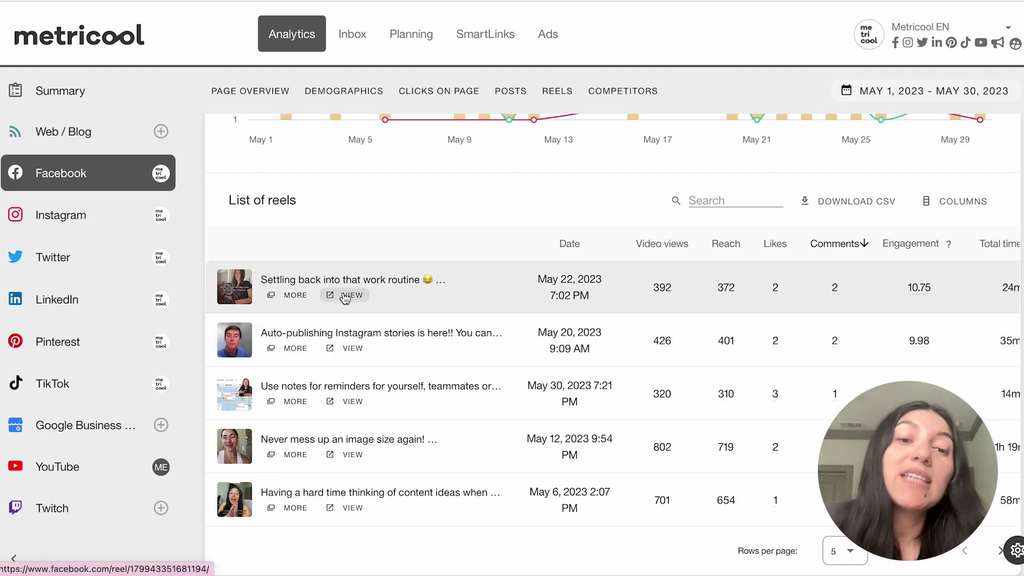
Step: Read the top reel's full caption, then scroll down to Competitors
left_click(291, 297)
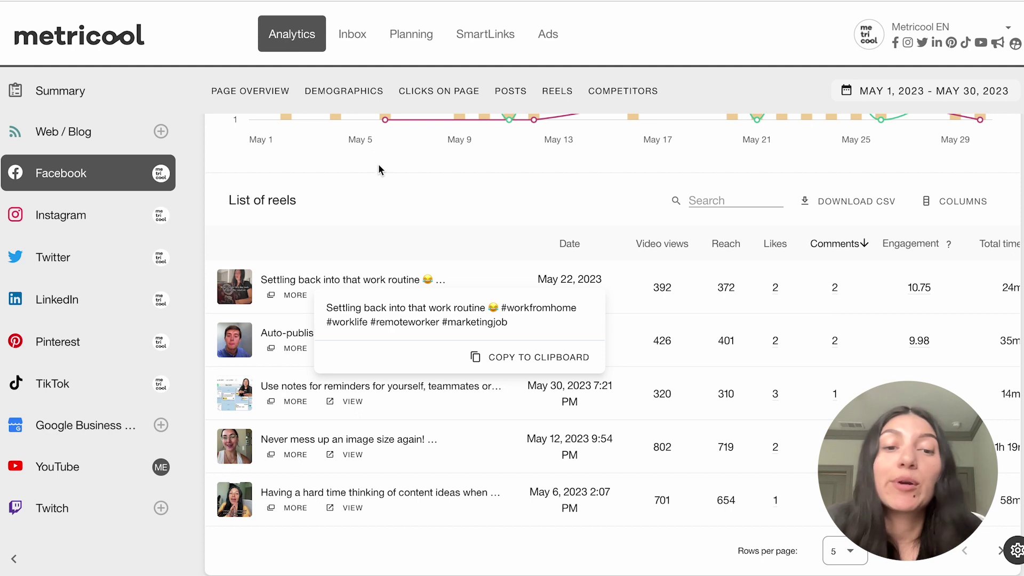
left_click(385, 212)
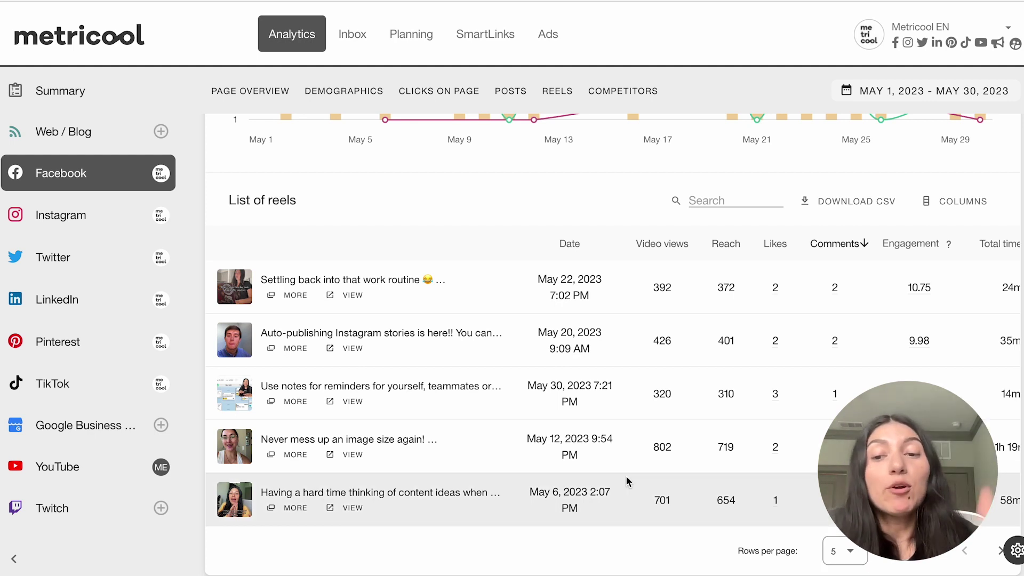
scroll(610, 457, "down", 8)
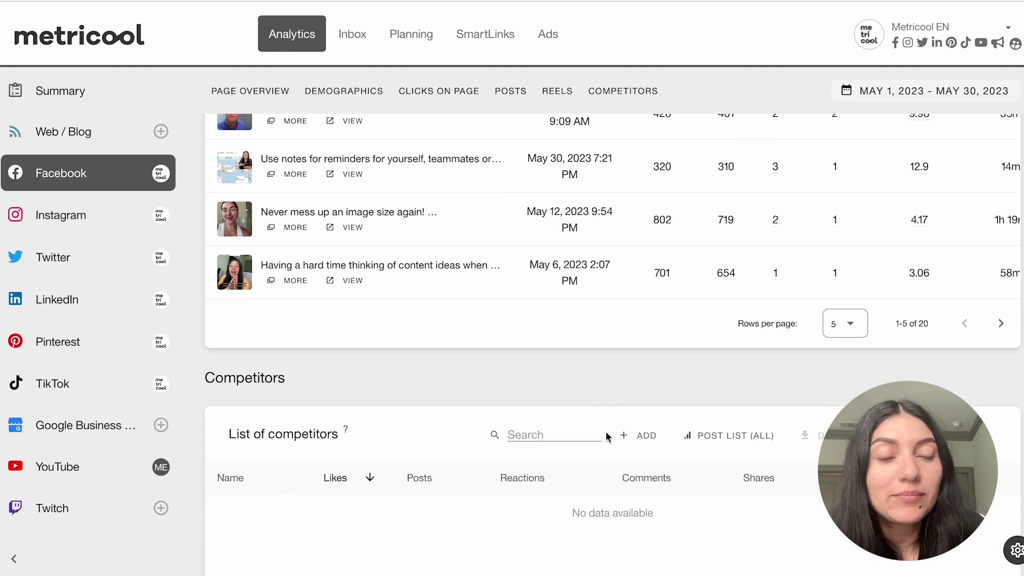
scroll(606, 435, "down", 1)
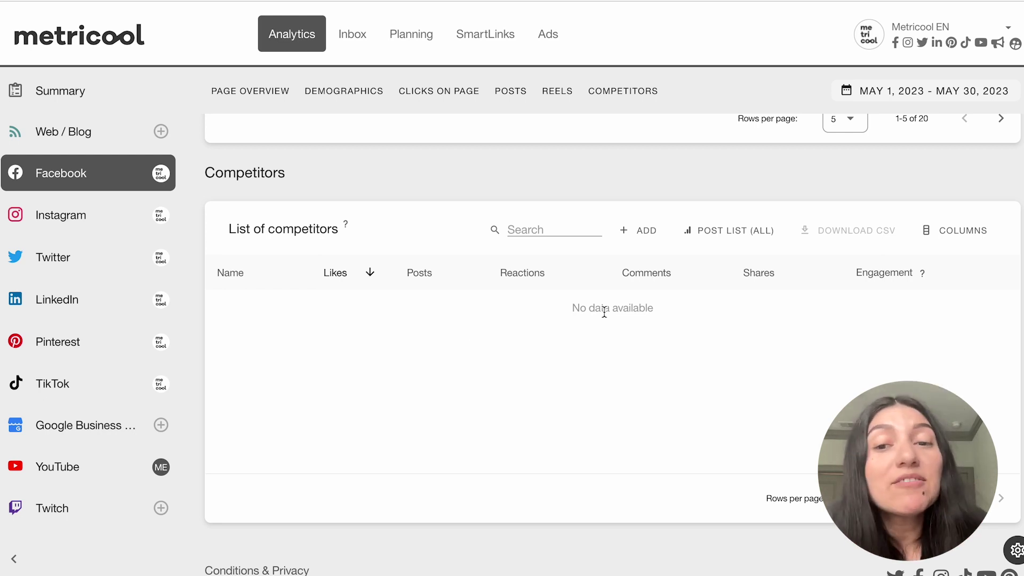
Step: Search 'puma', add the PUMA page as a competitor, and open its More Stats
left_click(636, 232)
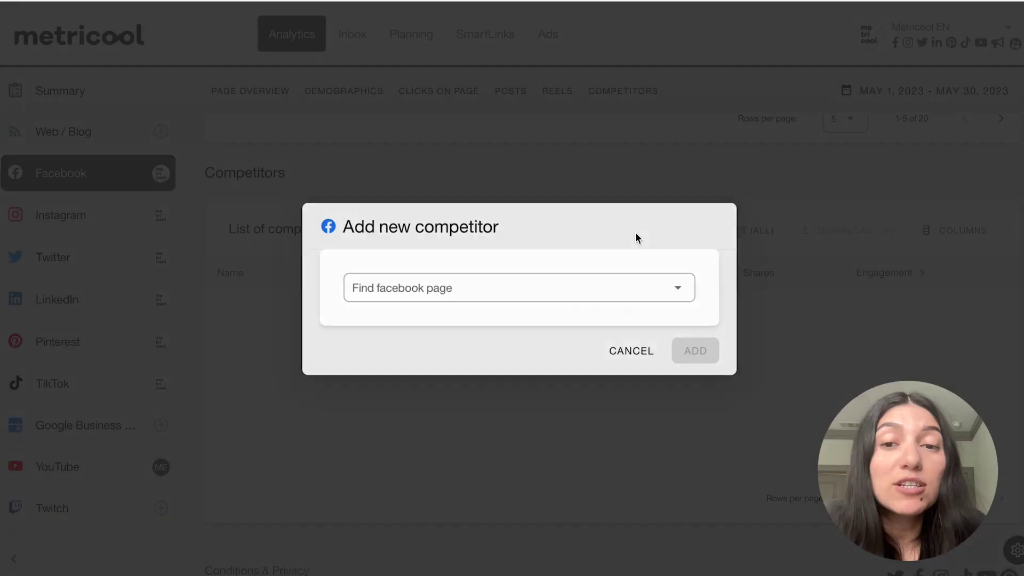
left_click(410, 293)
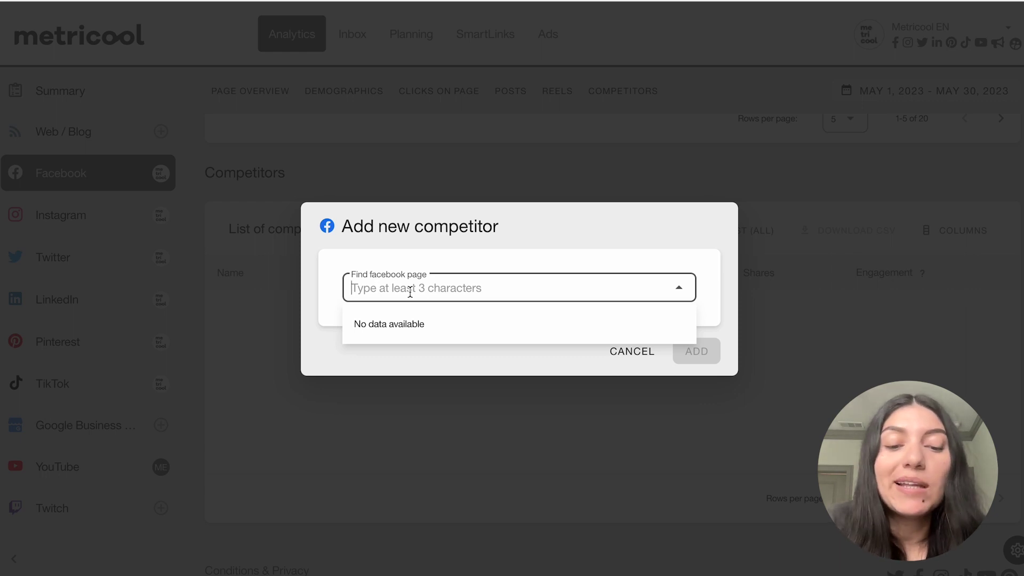
type("puma")
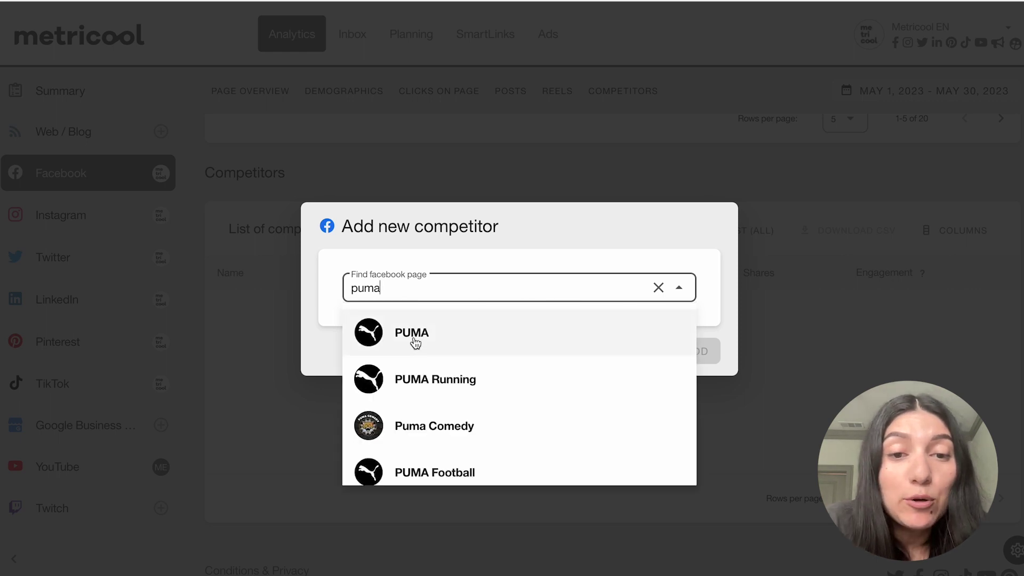
left_click(425, 349)
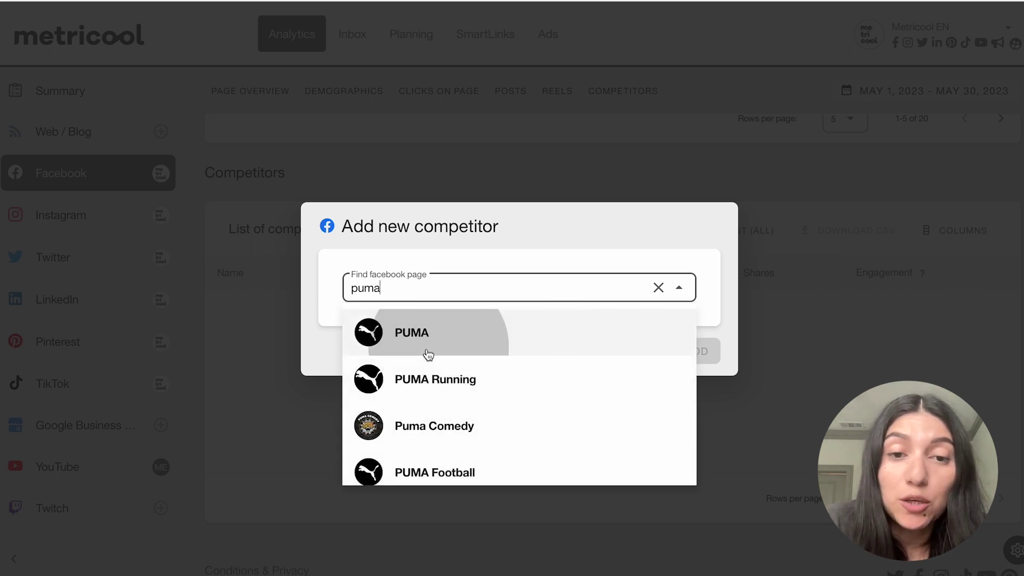
left_click(690, 352)
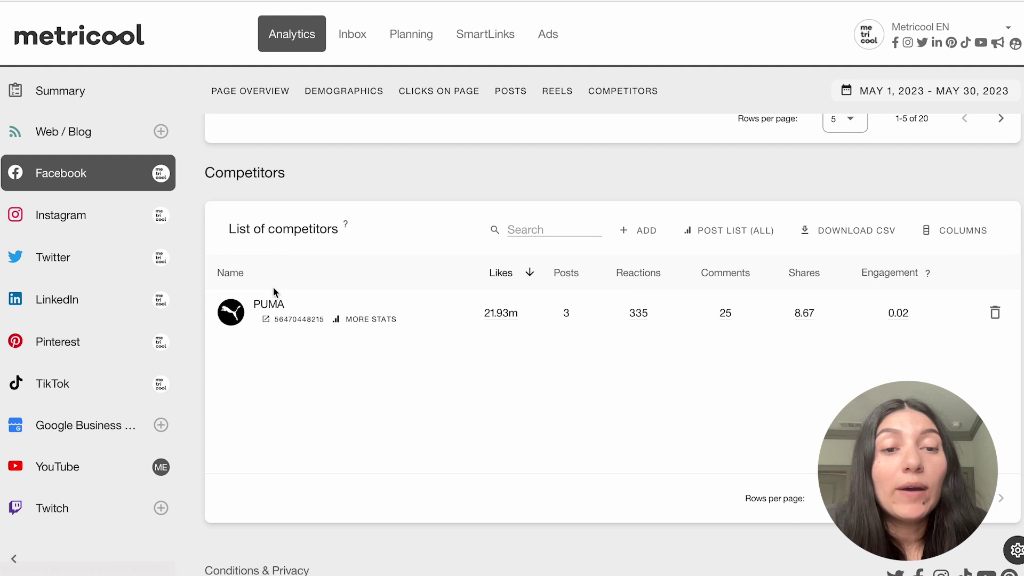
left_click(357, 326)
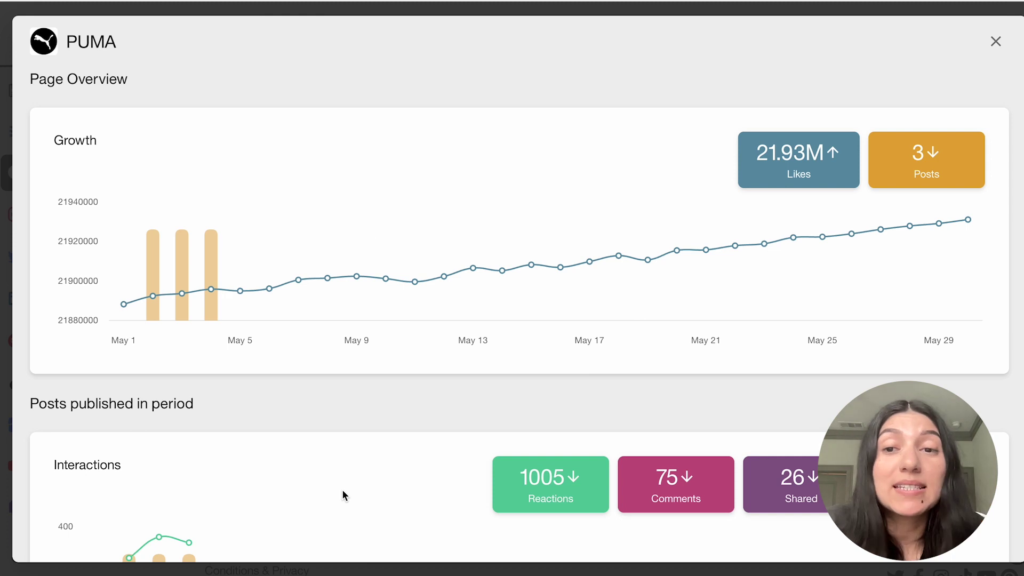
Step: Review PUMA's stats, close them, check the table columns, and start adding another competitor
scroll(460, 459, "down", 4)
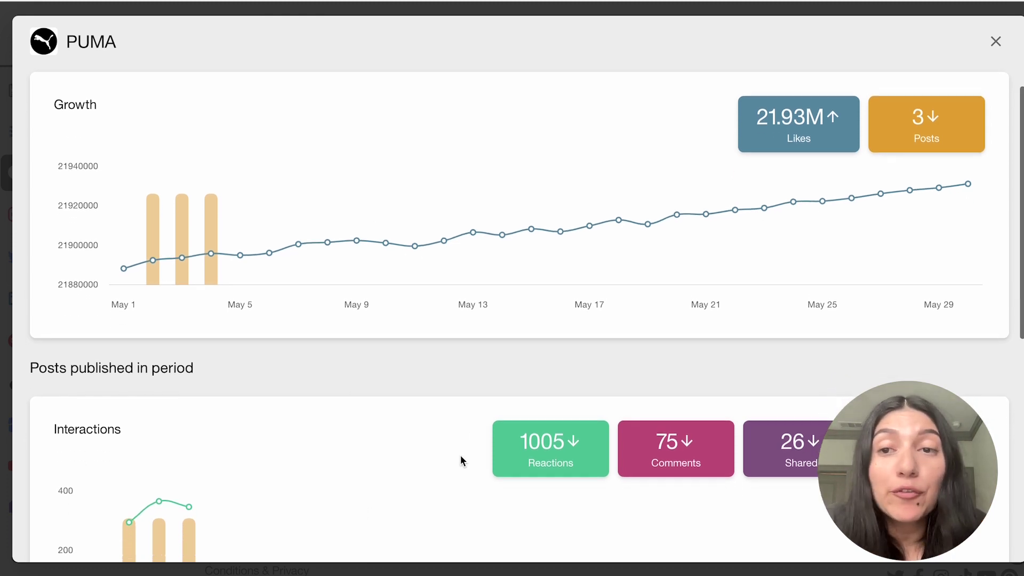
scroll(462, 460, "down", 5)
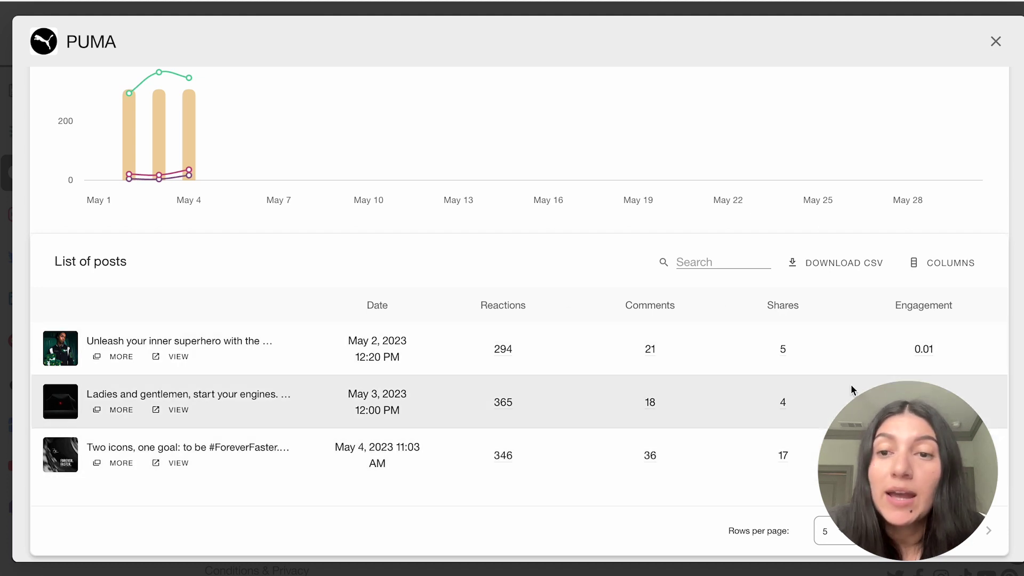
left_click(995, 43)
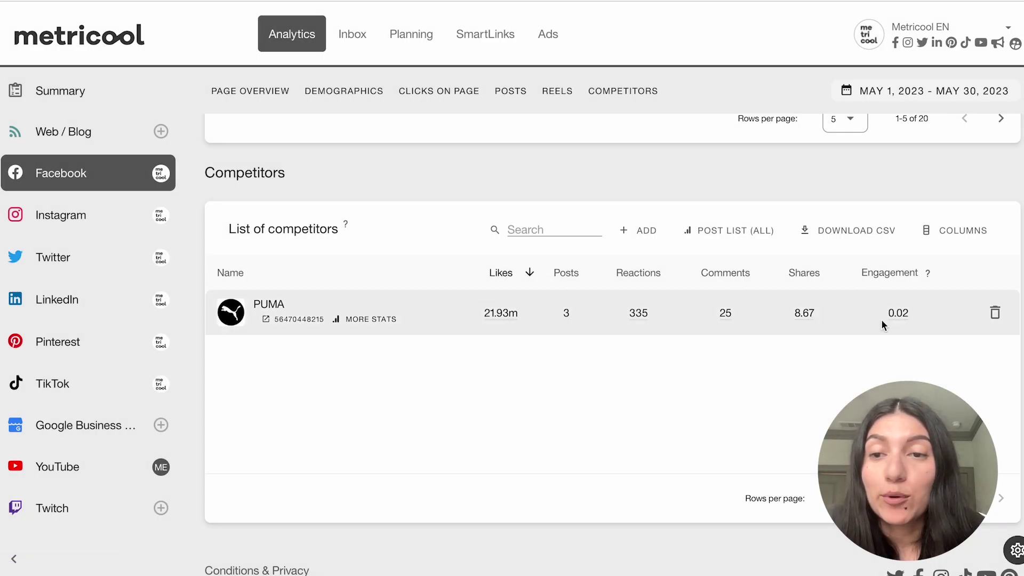
left_click(958, 240)
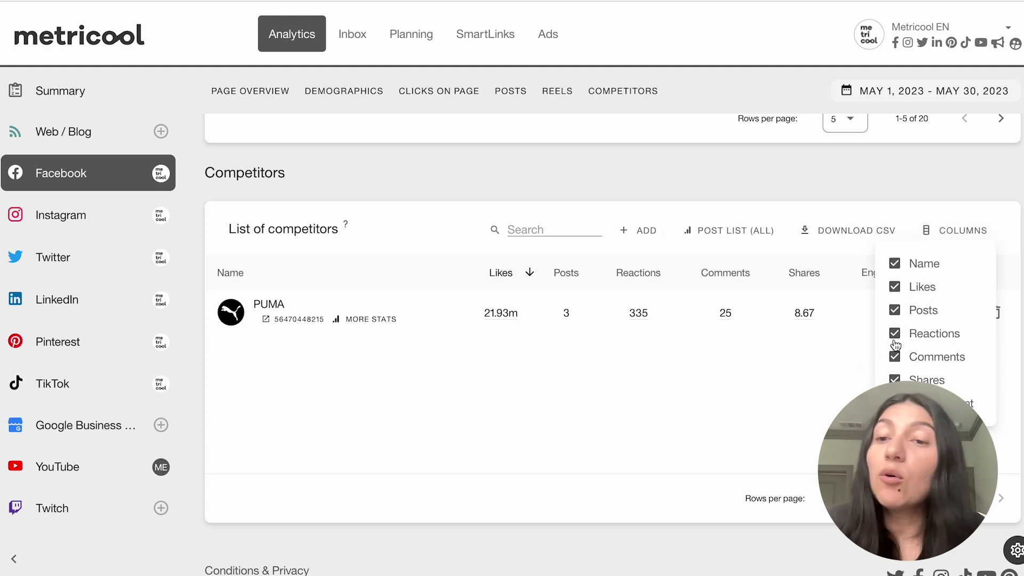
left_click(957, 240)
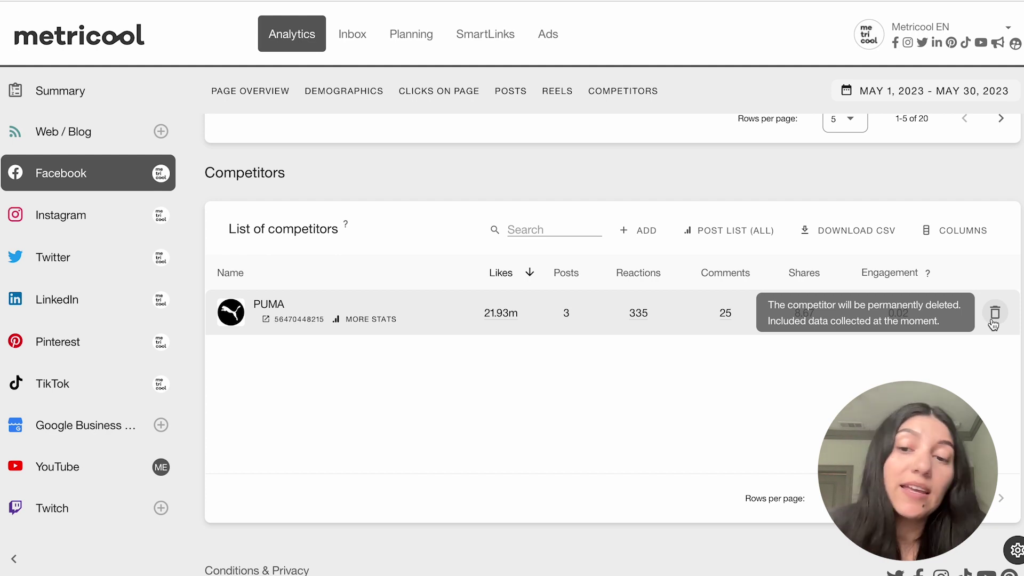
left_click(643, 231)
Step: Search for the Nike Facebook page, add it as a competitor beside PUMA, and open Planning
left_click(463, 289)
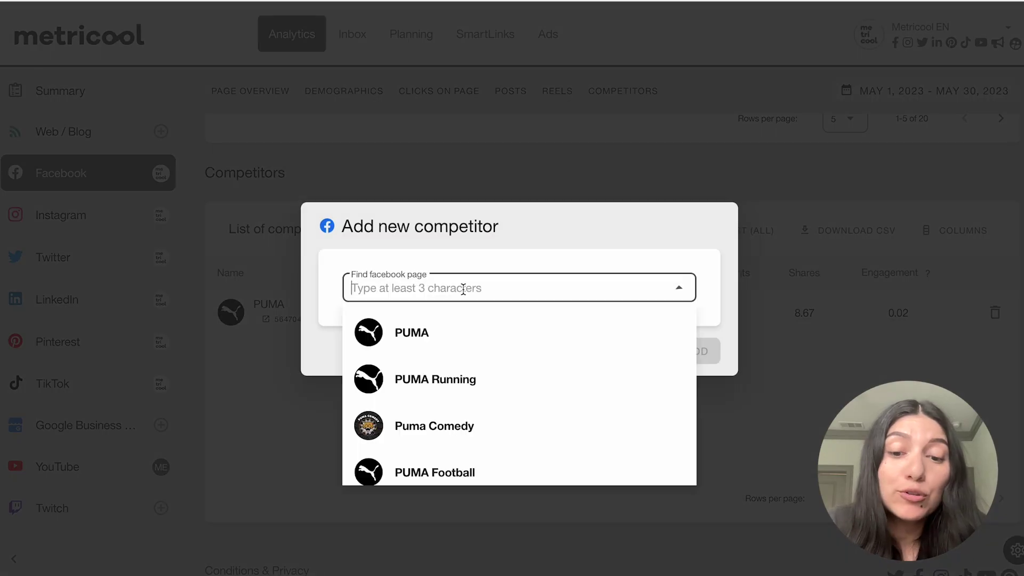
type("Nike")
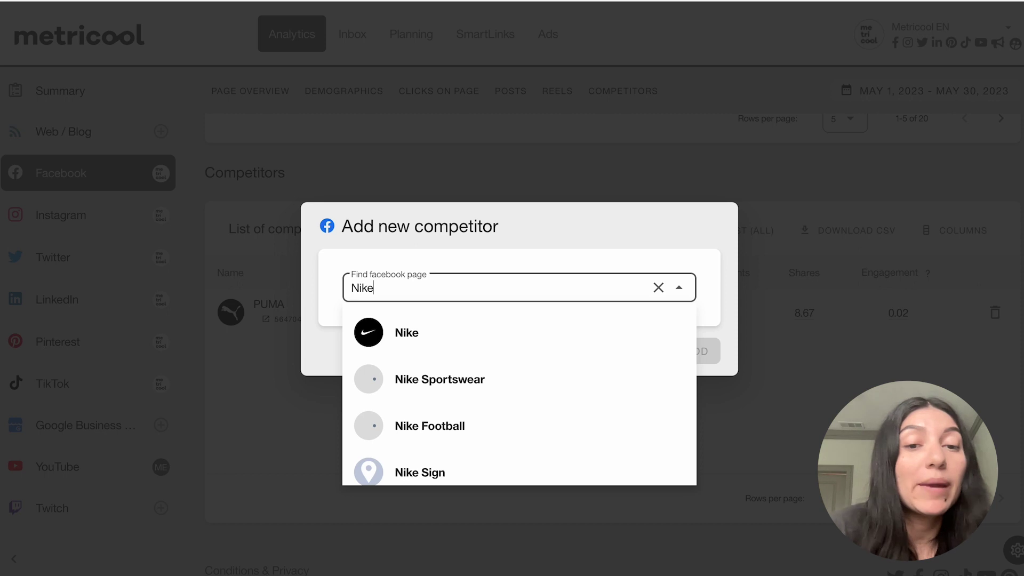
left_click(392, 341)
left_click(693, 355)
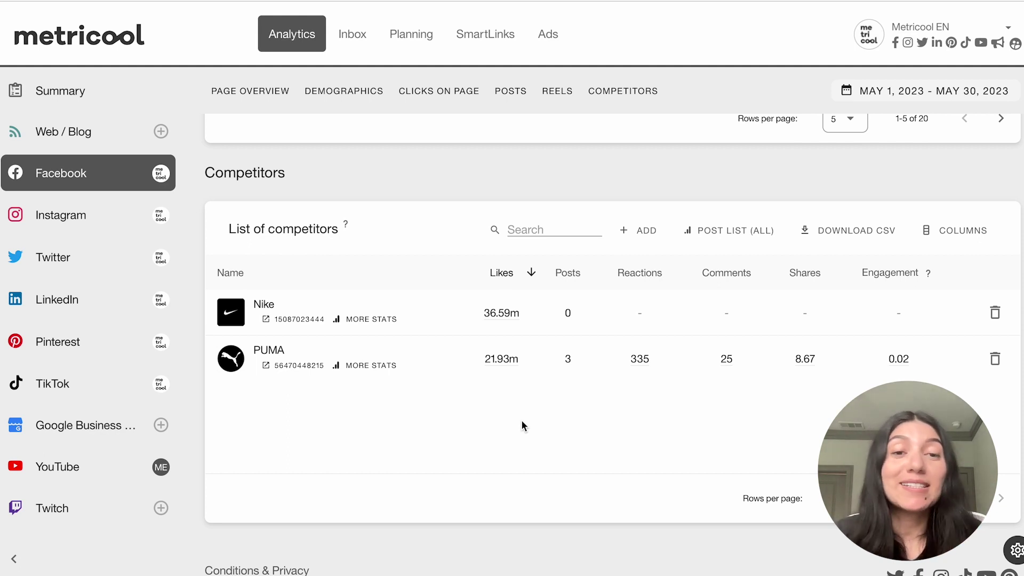
left_click(419, 35)
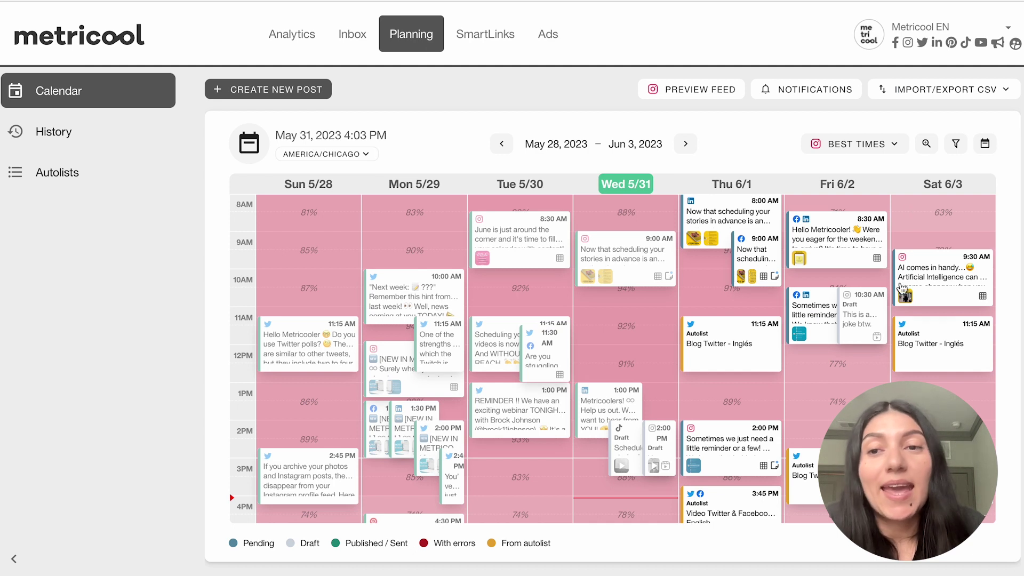
Step: Overlay Facebook best posting times on the weekly calendar, then cancel the new post
mouse_move(902, 290)
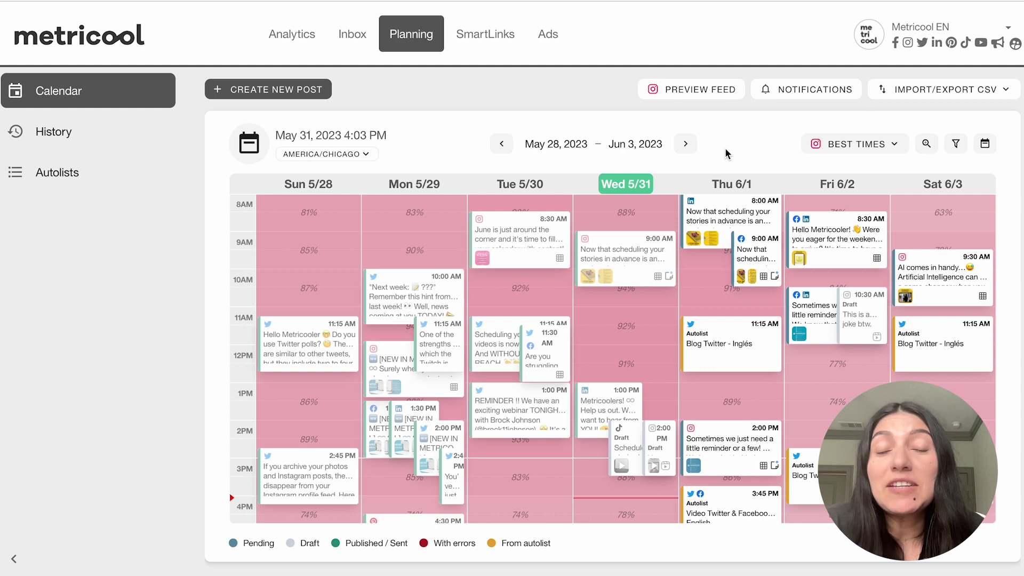
left_click(835, 153)
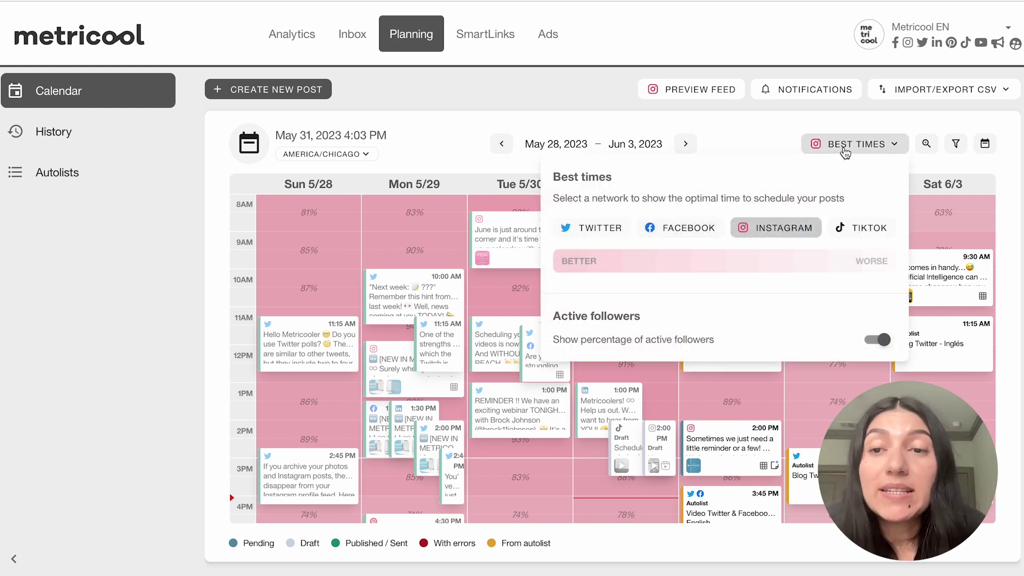
left_click(688, 230)
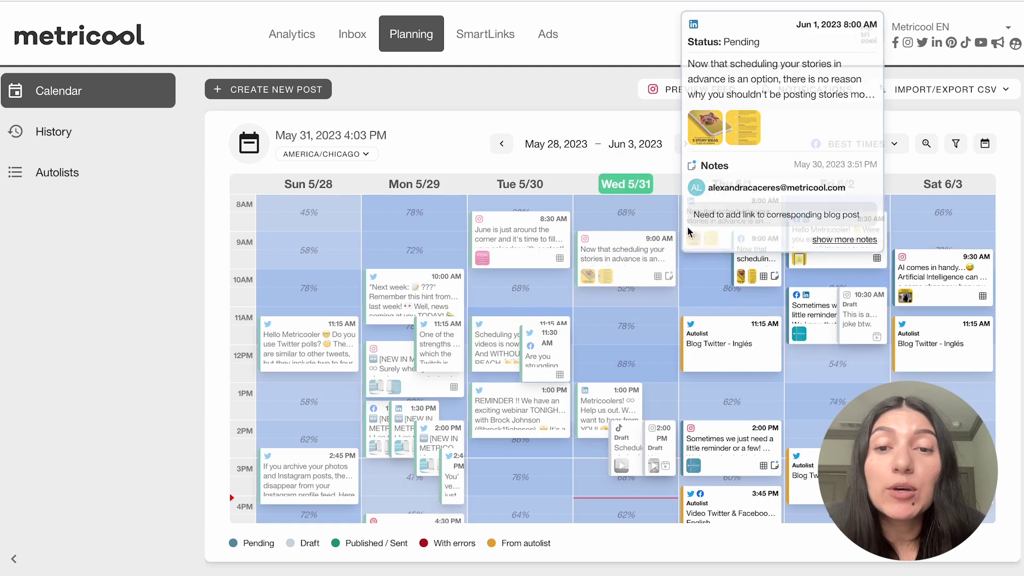
left_click(873, 146)
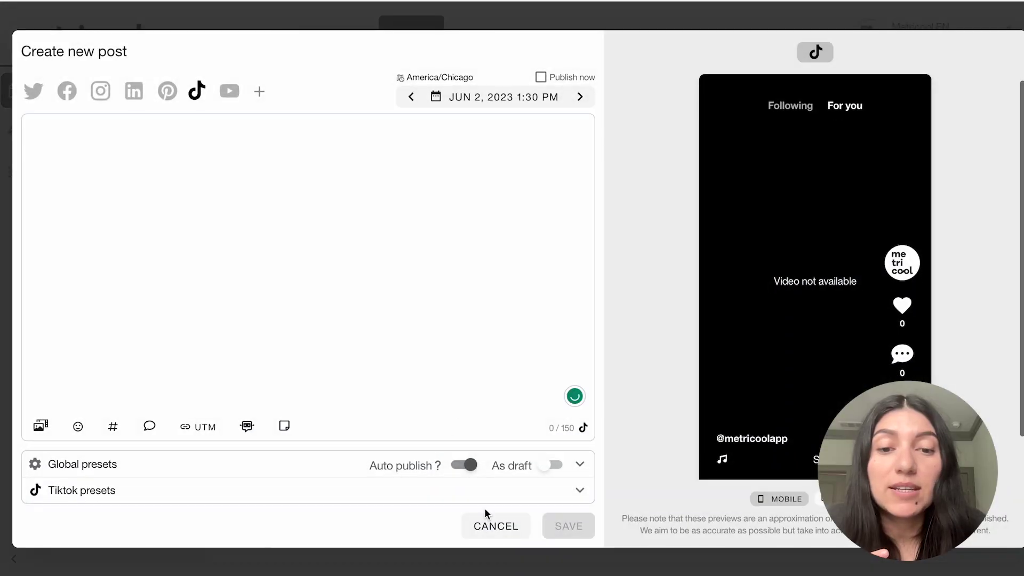
left_click(485, 520)
Step: Discard the unsaved post, filter the calendar to Facebook only, and start a Saturday 10 AM post
left_click(489, 307)
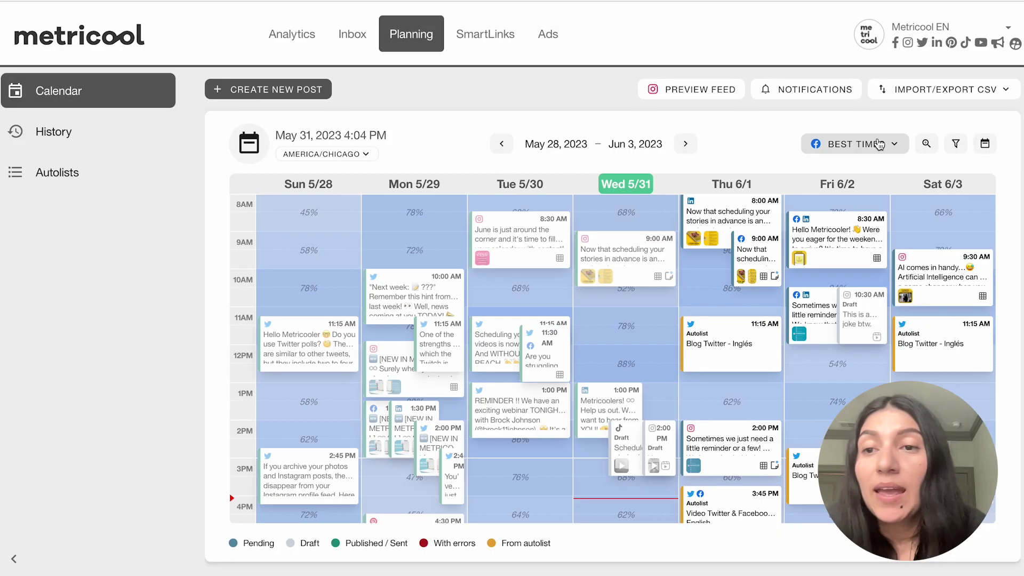
left_click(955, 145)
left_click(735, 199)
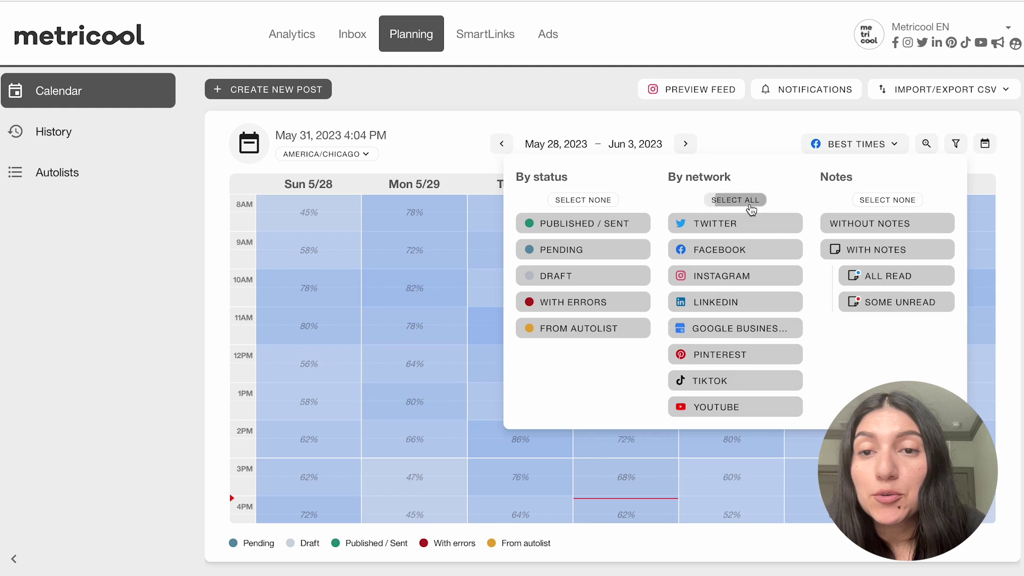
left_click(723, 252)
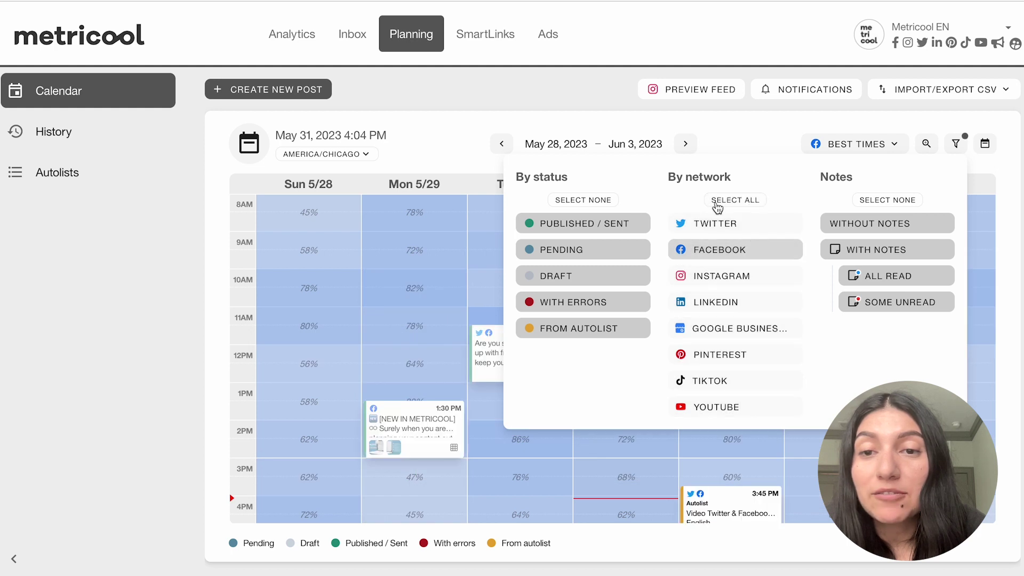
left_click(860, 150)
left_click(860, 147)
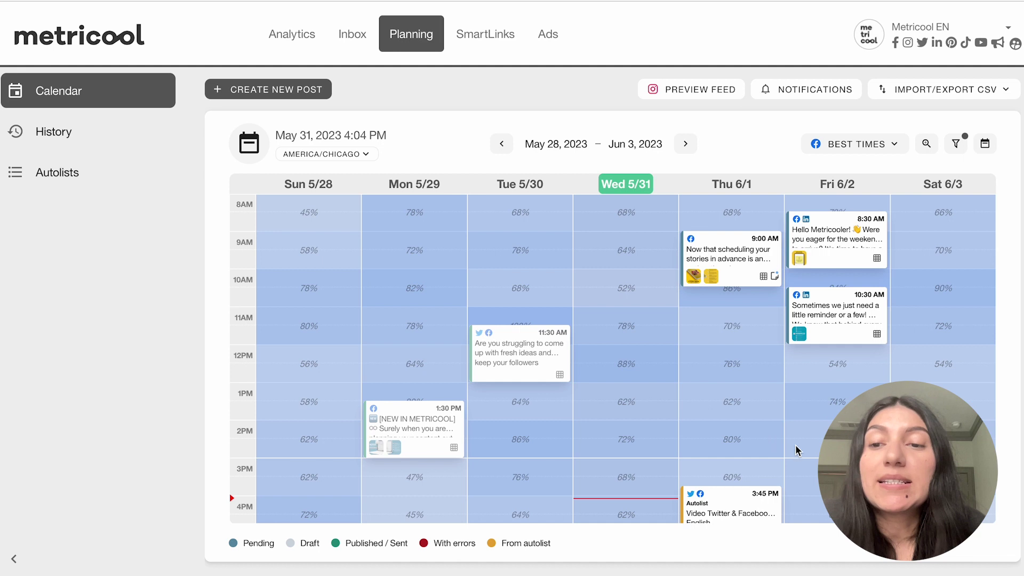
left_click(912, 290)
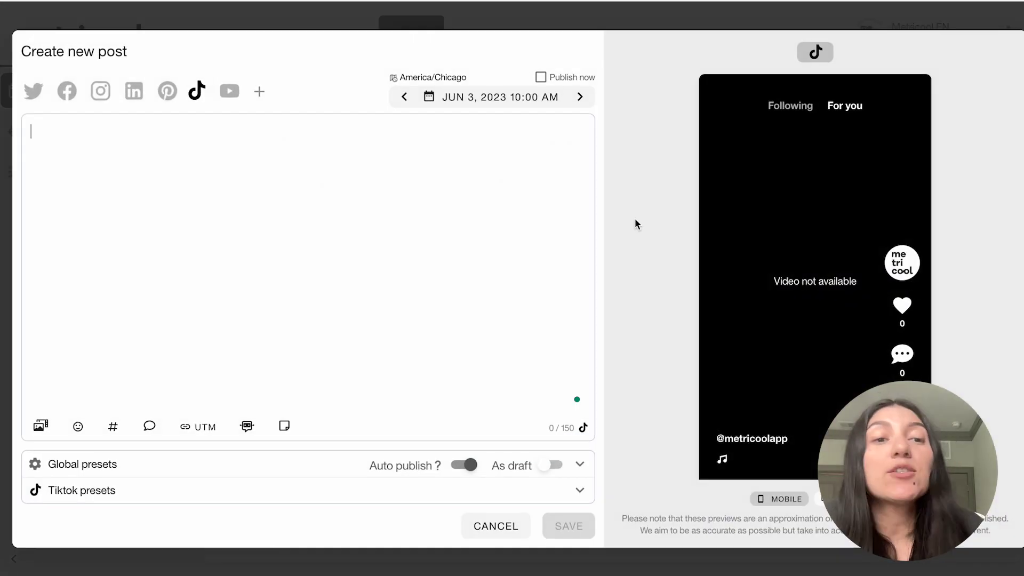
Step: Switch the post's network from TikTok to Facebook and review the Facebook post types
left_click(75, 95)
left_click(249, 96)
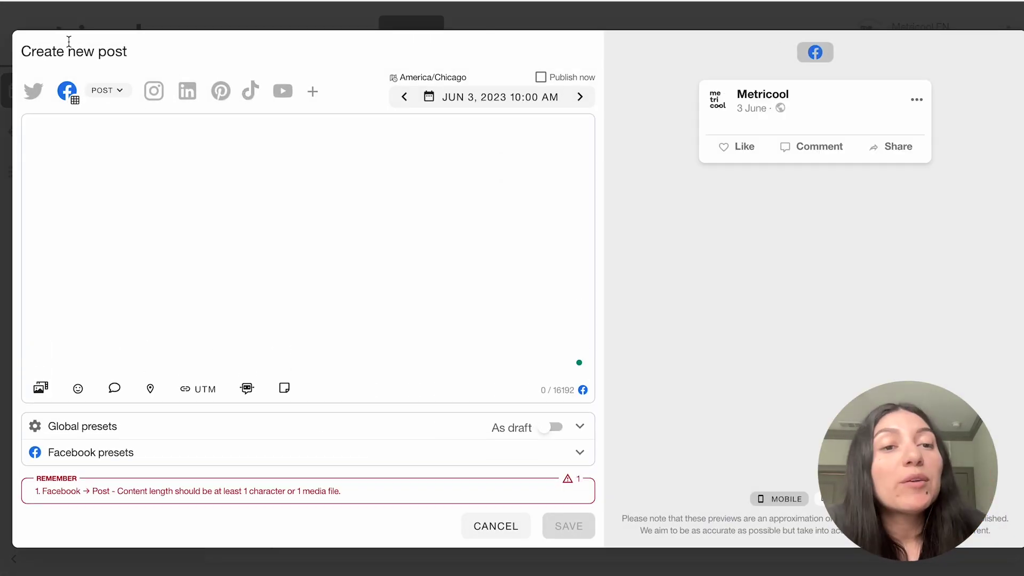
left_click(101, 90)
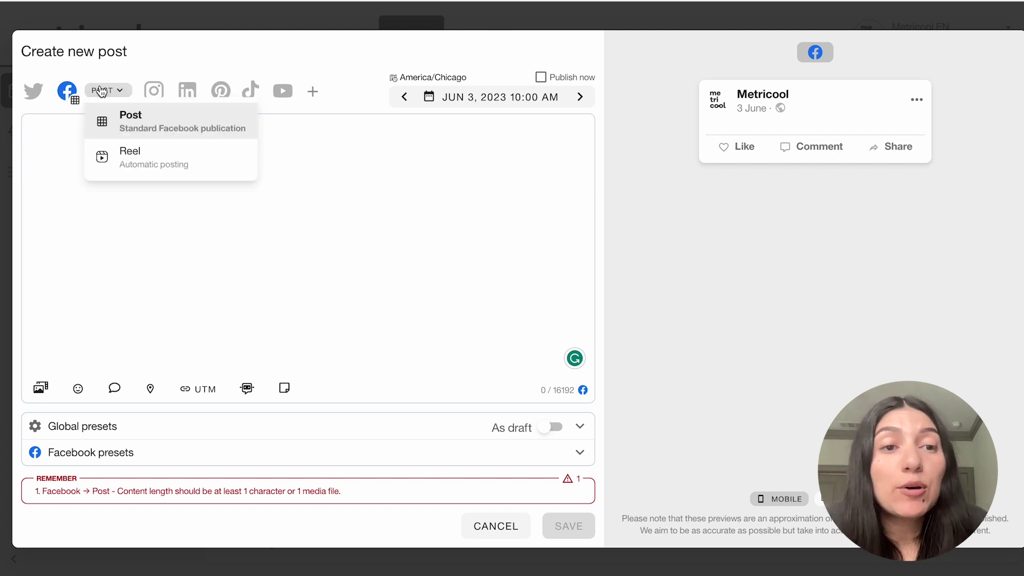
left_click(307, 221)
Step: Attach the image 5 stories ideas.png, then remove it from the post
left_click(41, 388)
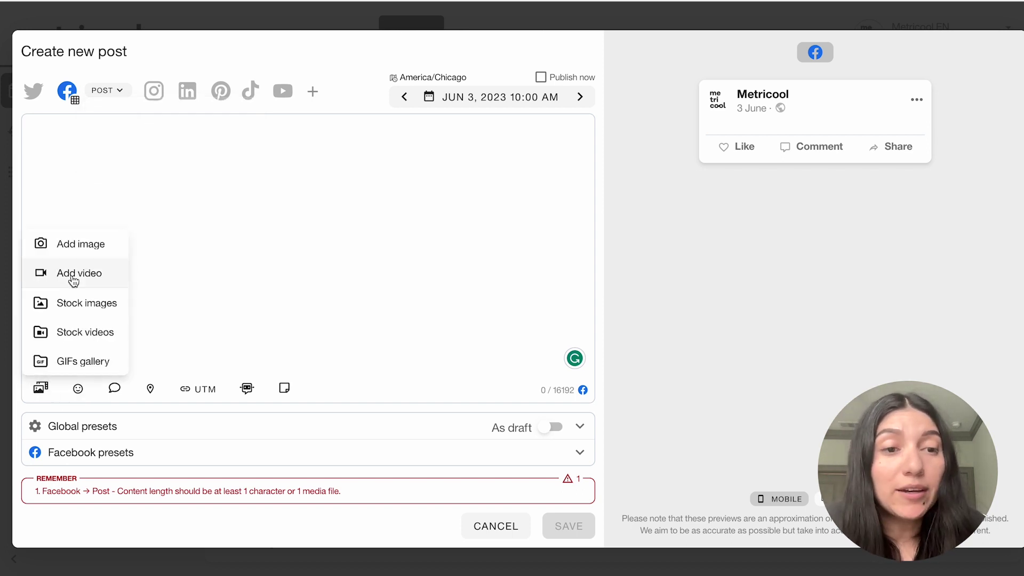
left_click(87, 257)
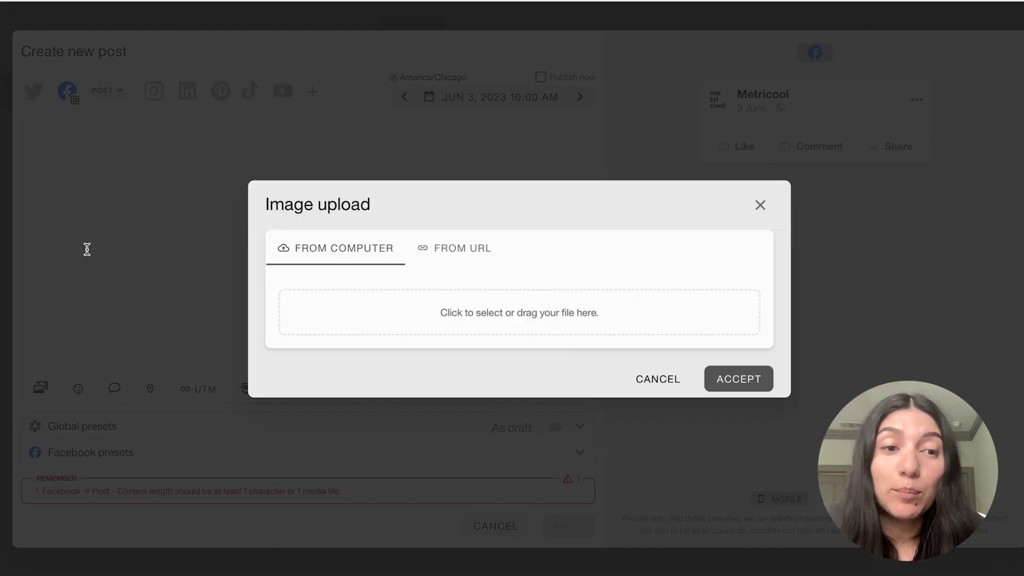
left_click(467, 325)
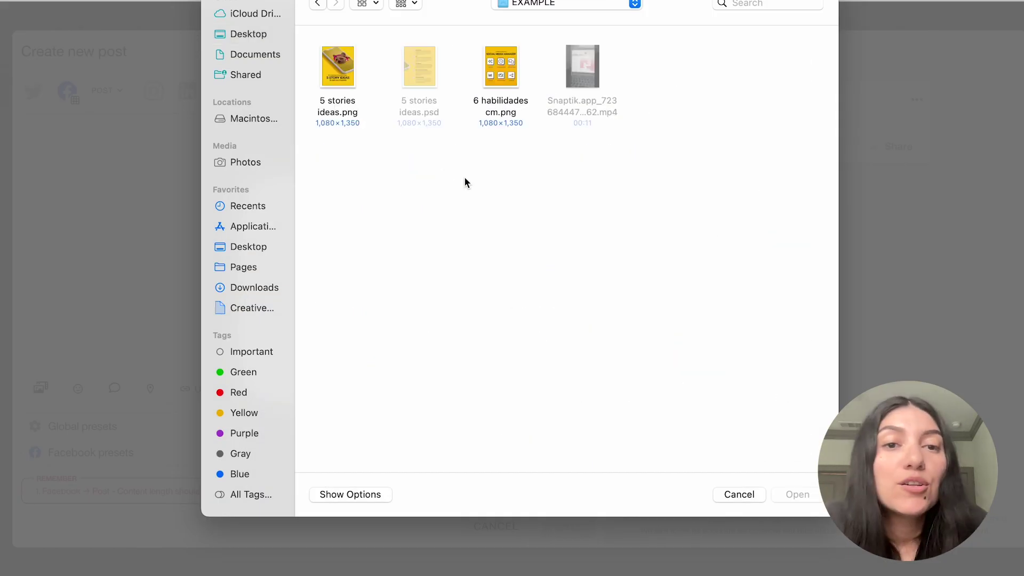
left_click(352, 106)
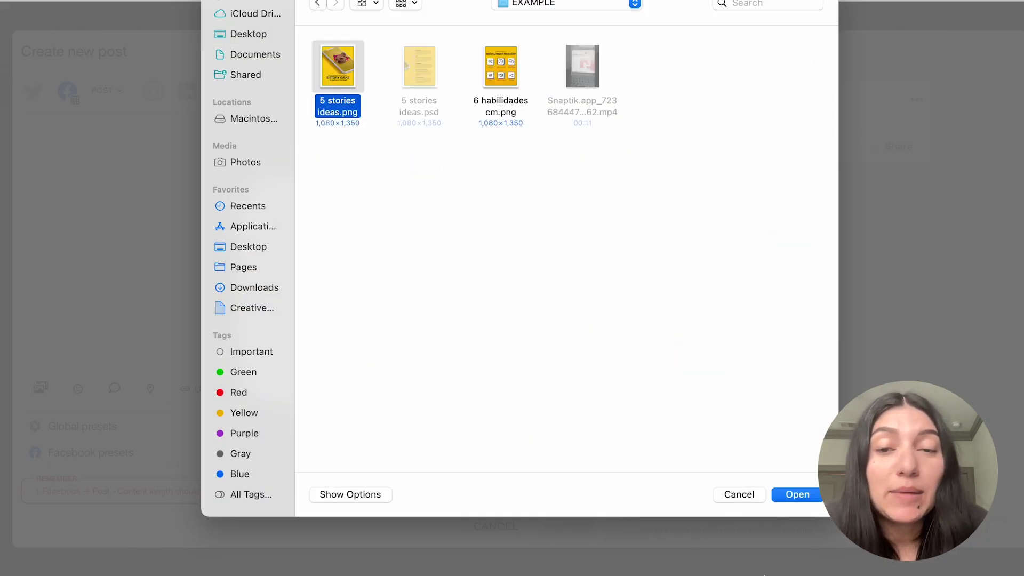
left_click(789, 492)
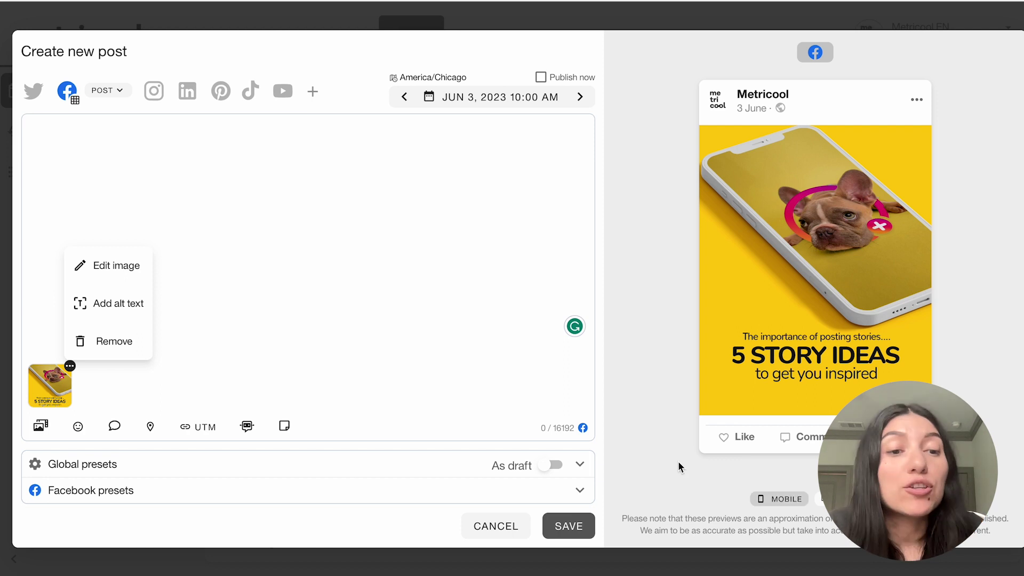
left_click(107, 342)
left_click(41, 388)
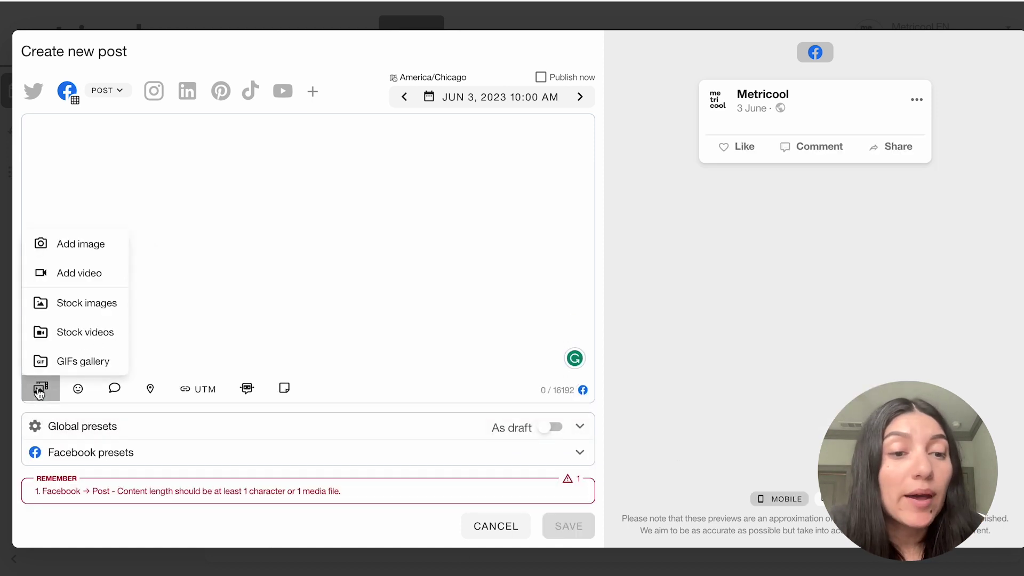
Step: Attach the mp4 video and set the Facebook post type to Reel
left_click(73, 275)
left_click(375, 314)
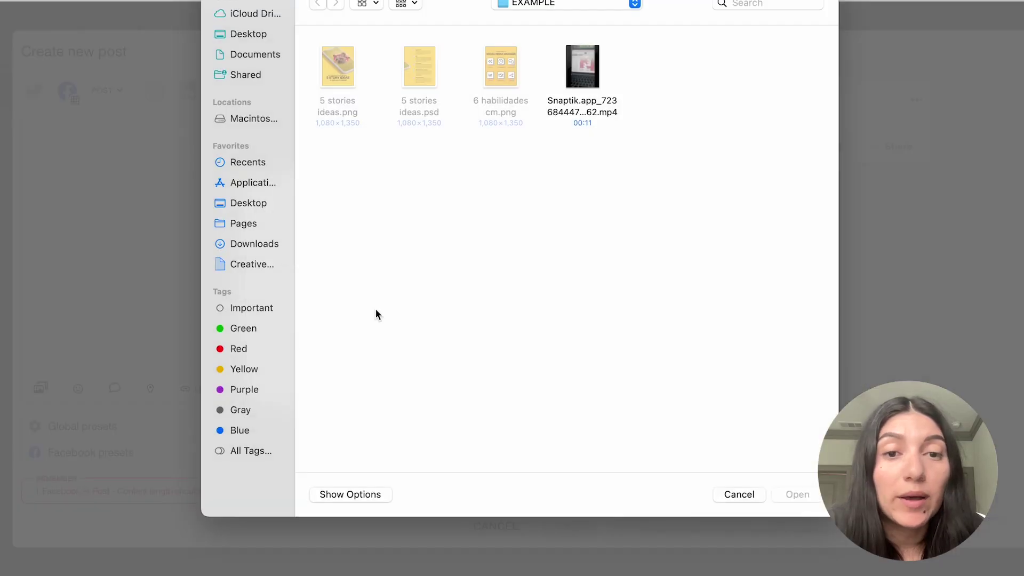
left_click(570, 72)
left_click(797, 494)
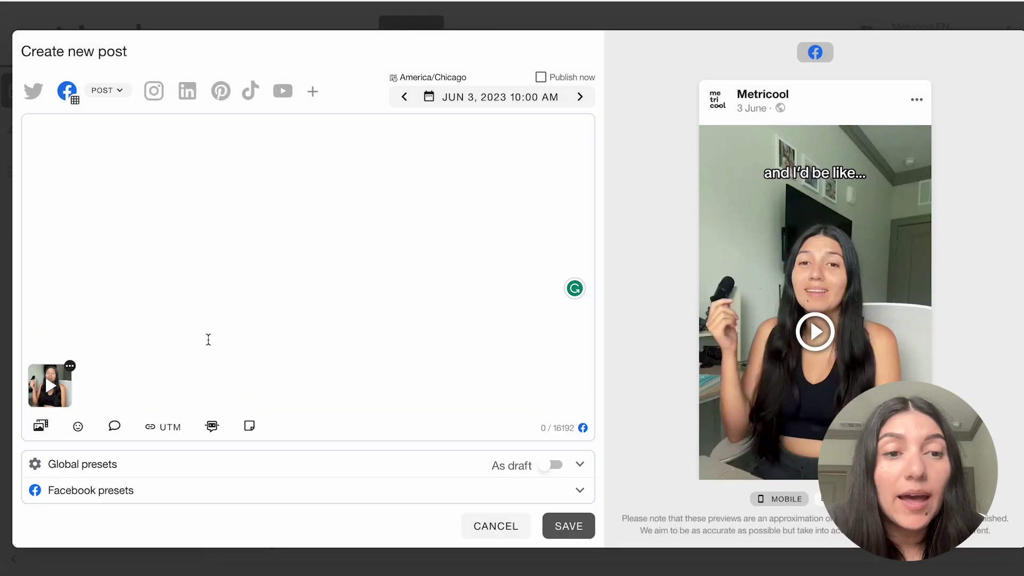
left_click(105, 91)
left_click(112, 153)
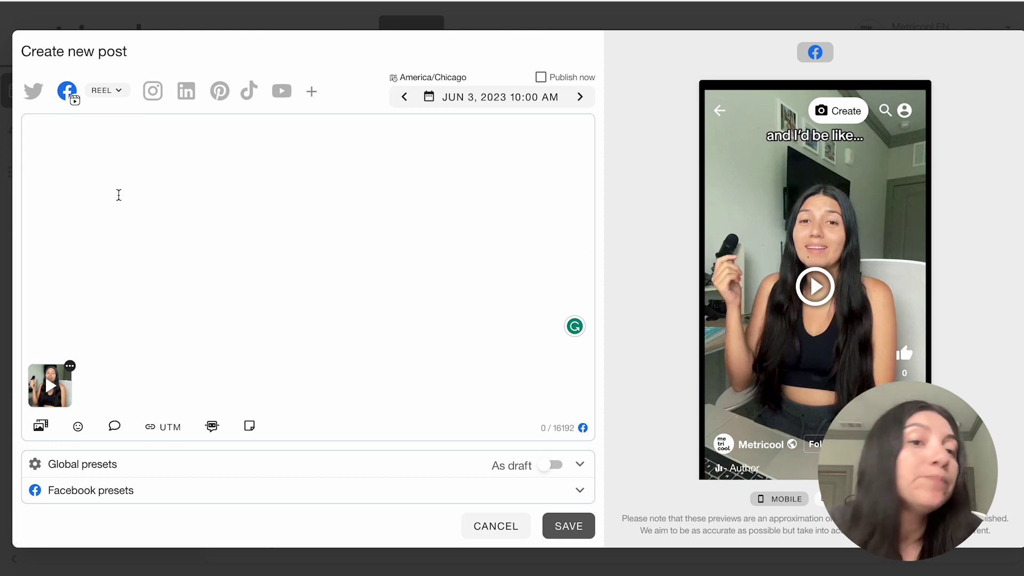
Step: Write the caption 'Scheduling Instagram Stories is here! Makes…' with #igstories #igreels #marketingupdates
left_click(62, 155)
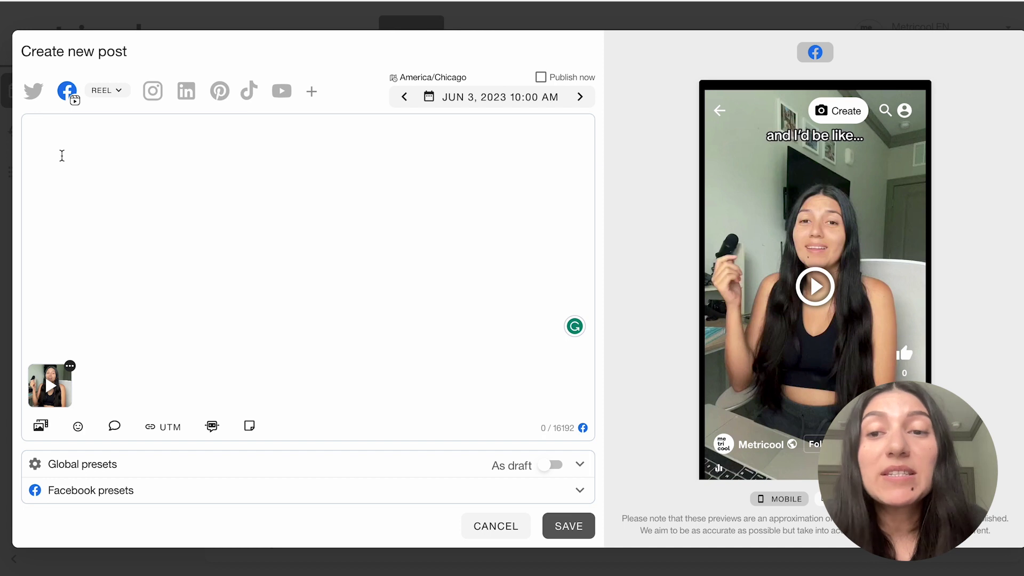
type("Schedu")
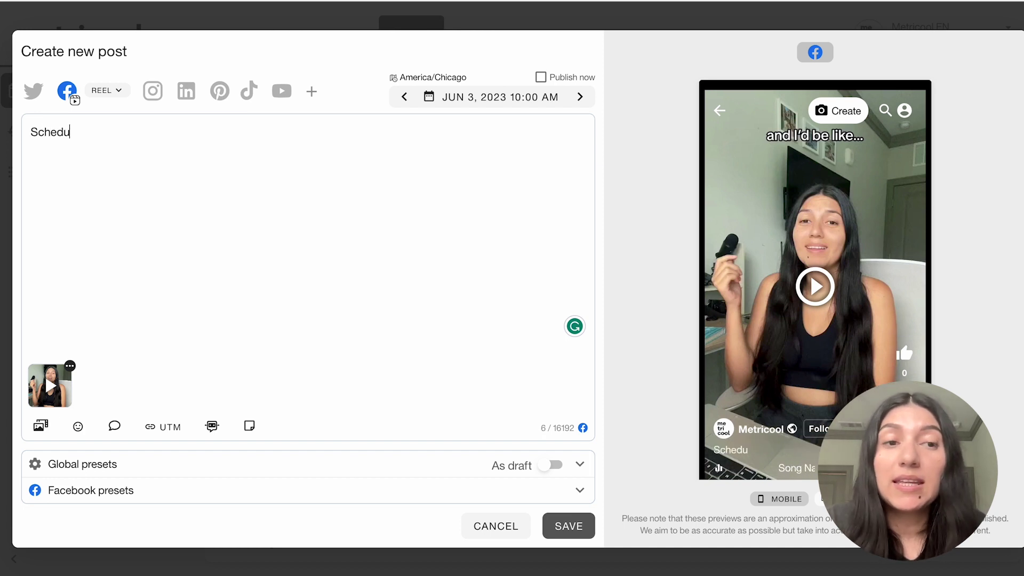
type("ling Inst")
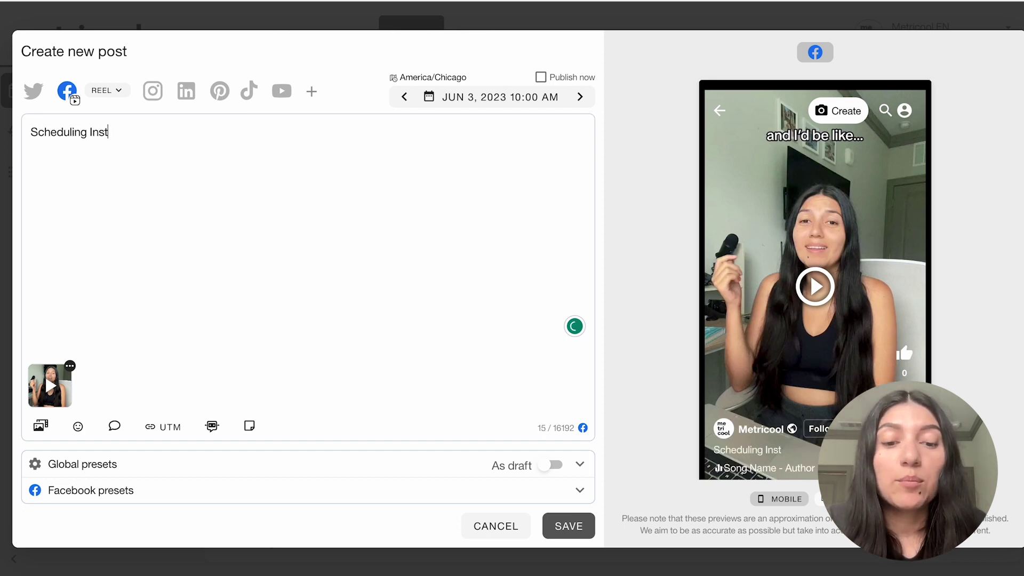
type("agram Stories ")
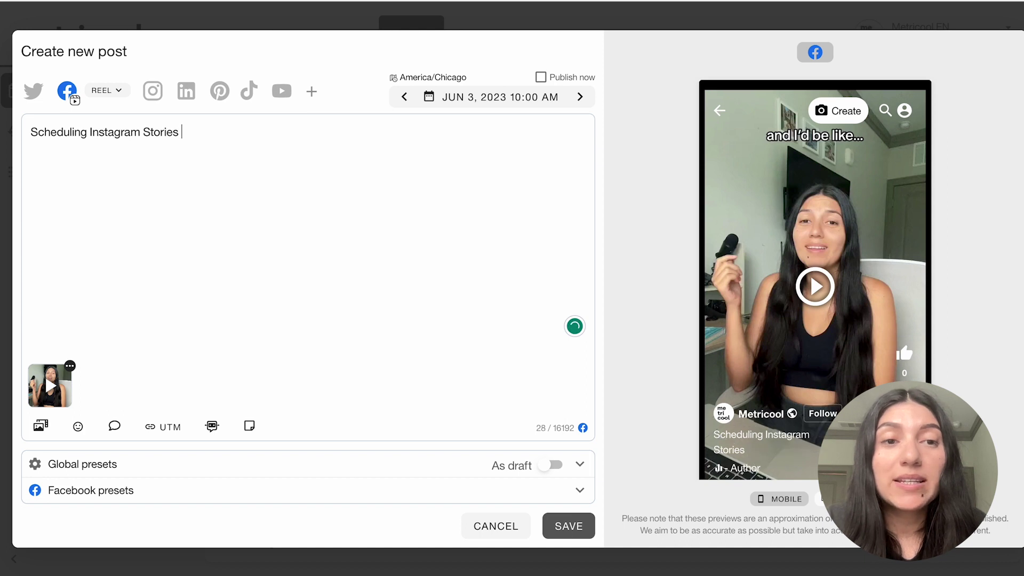
type("is here!")
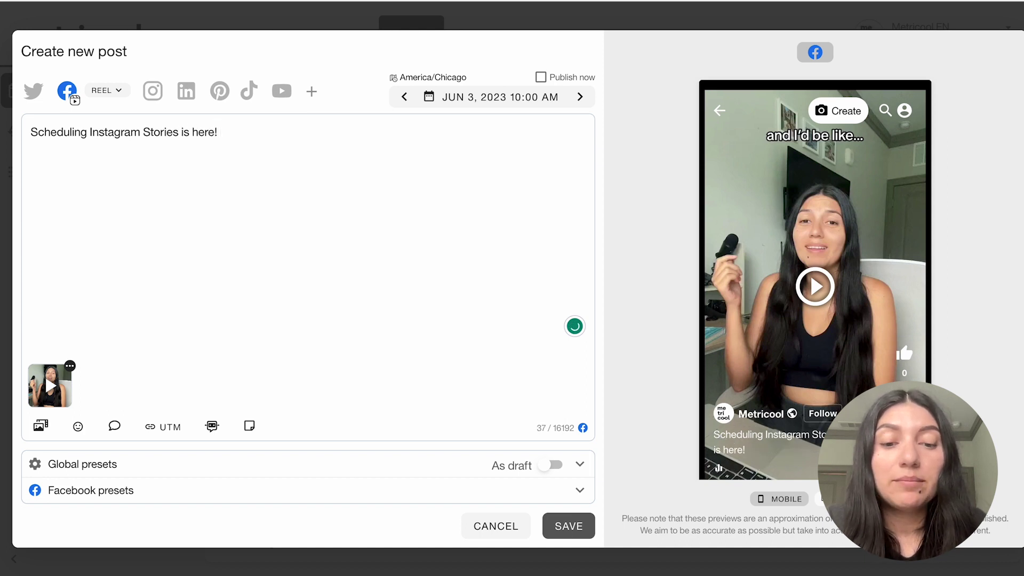
type(" Make sure to try it out on Metricool! #igstori")
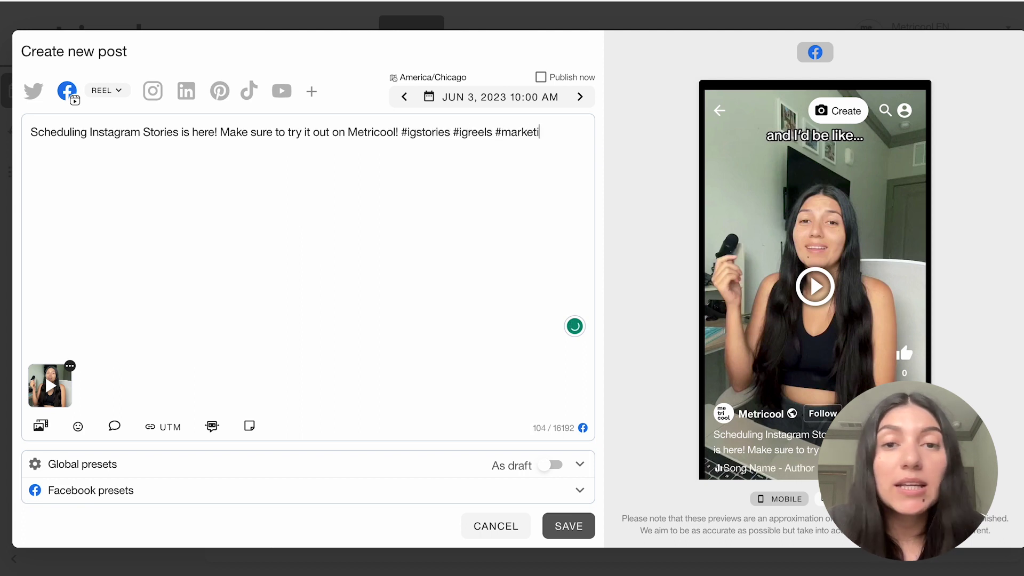
type("es")
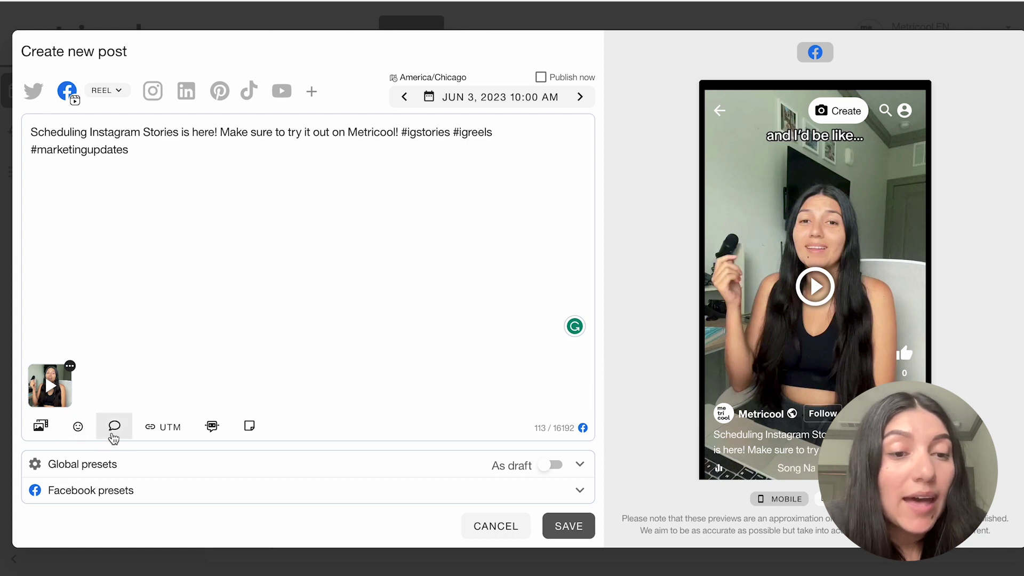
Step: Look at the first-comment editor, emoji picker and media menu without adding anything
left_click(112, 434)
left_click(343, 260)
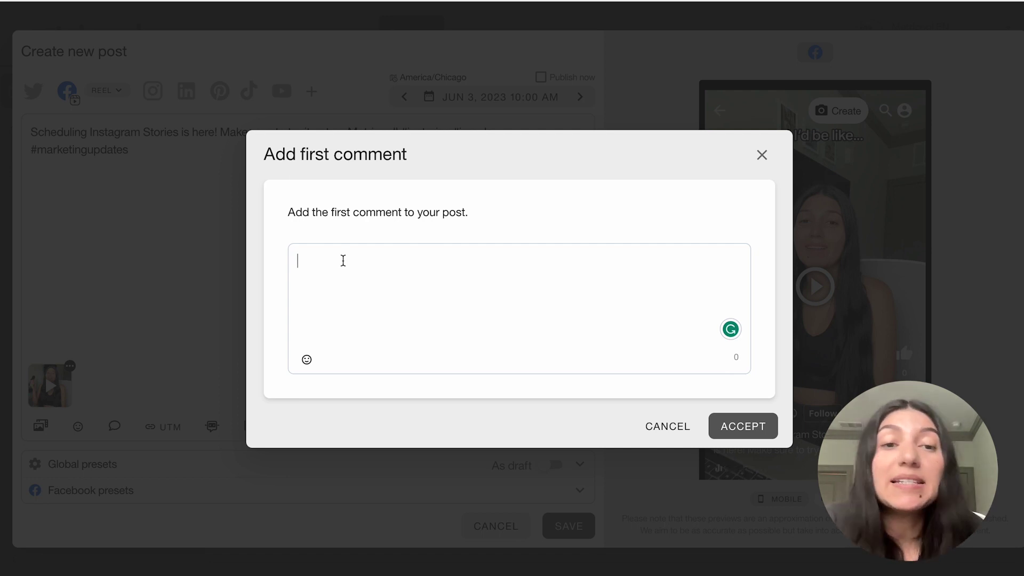
left_click(763, 156)
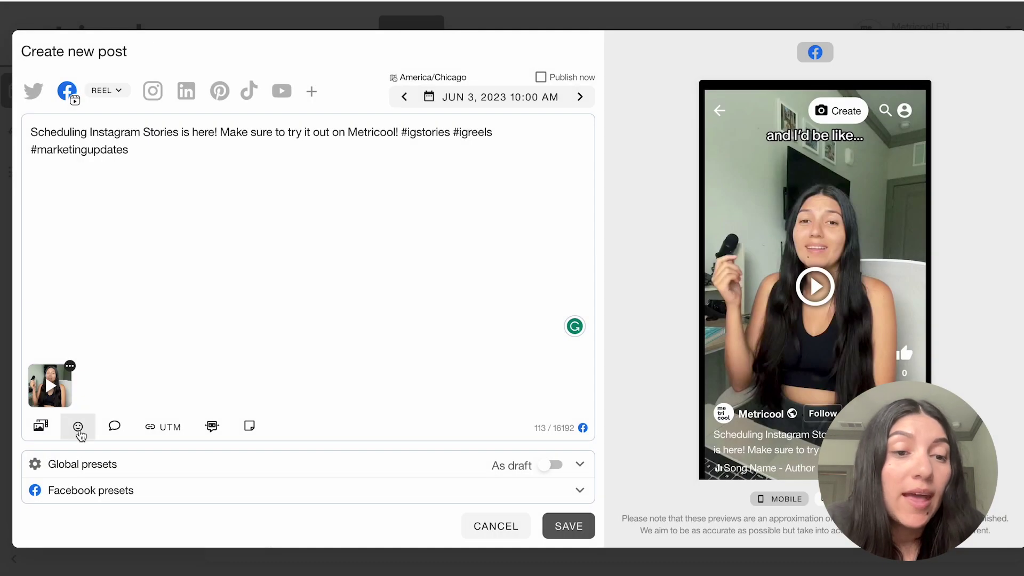
left_click(79, 429)
left_click(78, 427)
left_click(40, 425)
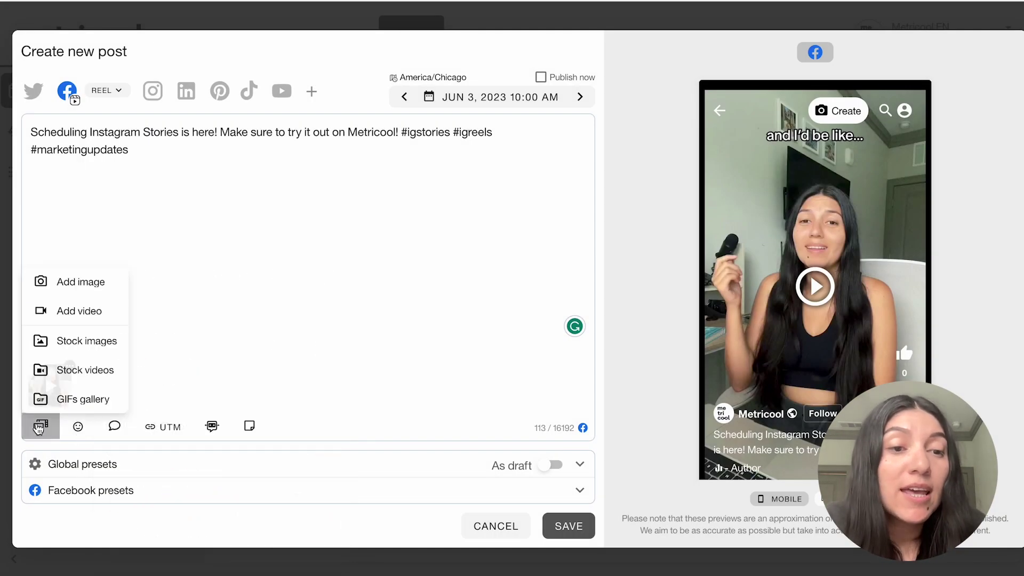
left_click(171, 205)
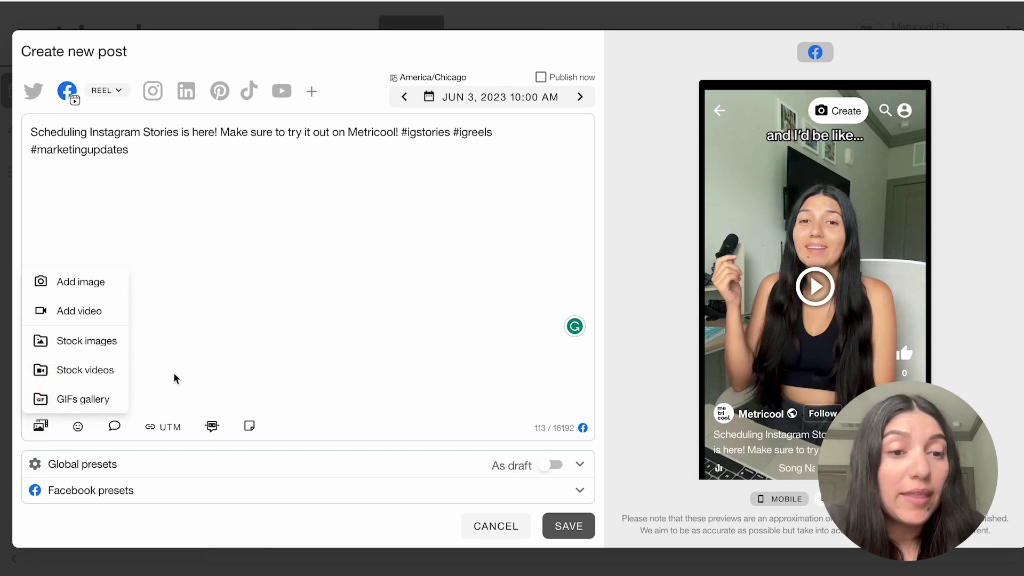
Step: Open the attached video in the editor, exit without saving, then remove the video
left_click(71, 366)
left_click(102, 305)
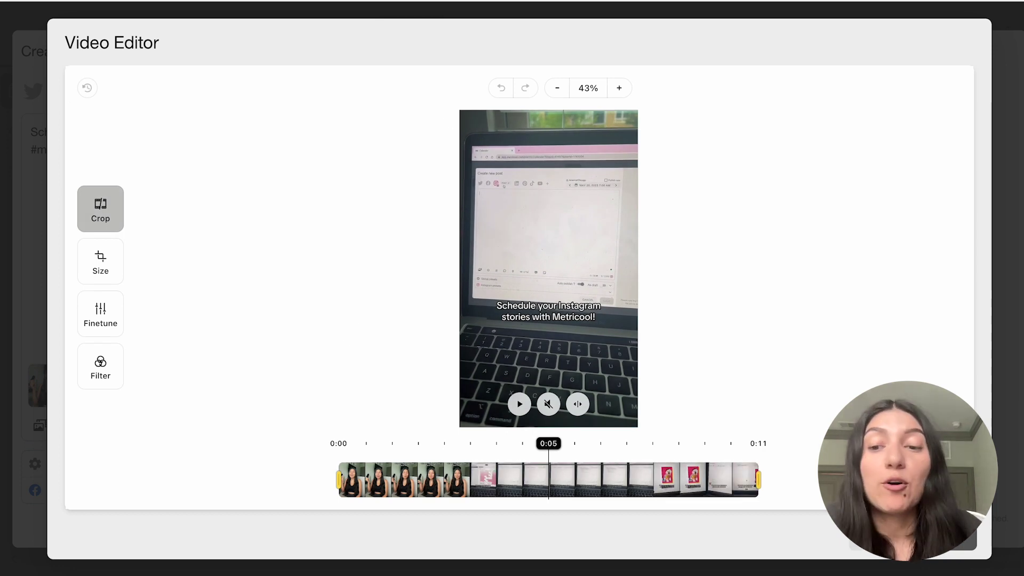
key("Escape")
left_click(482, 327)
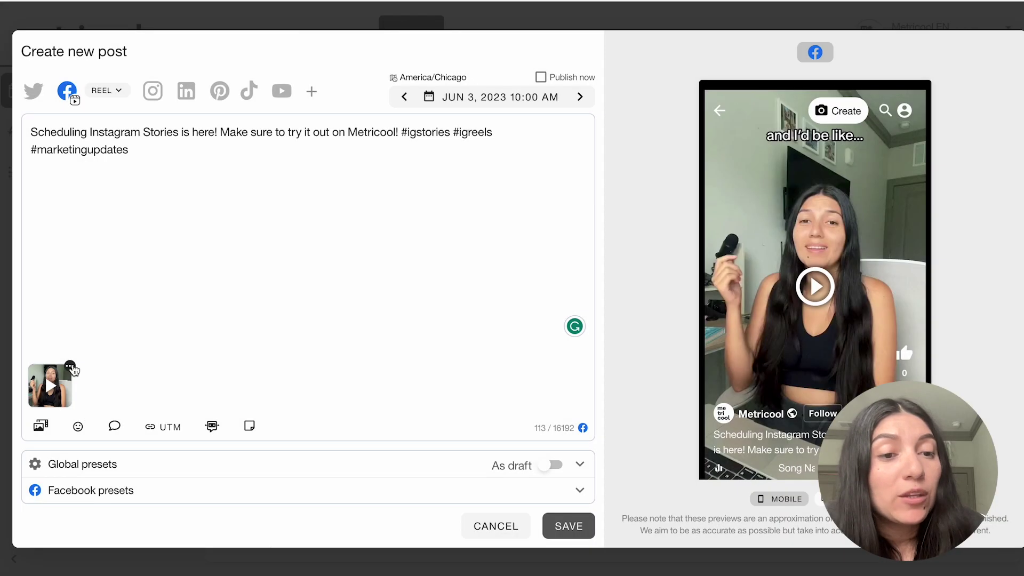
left_click(71, 368)
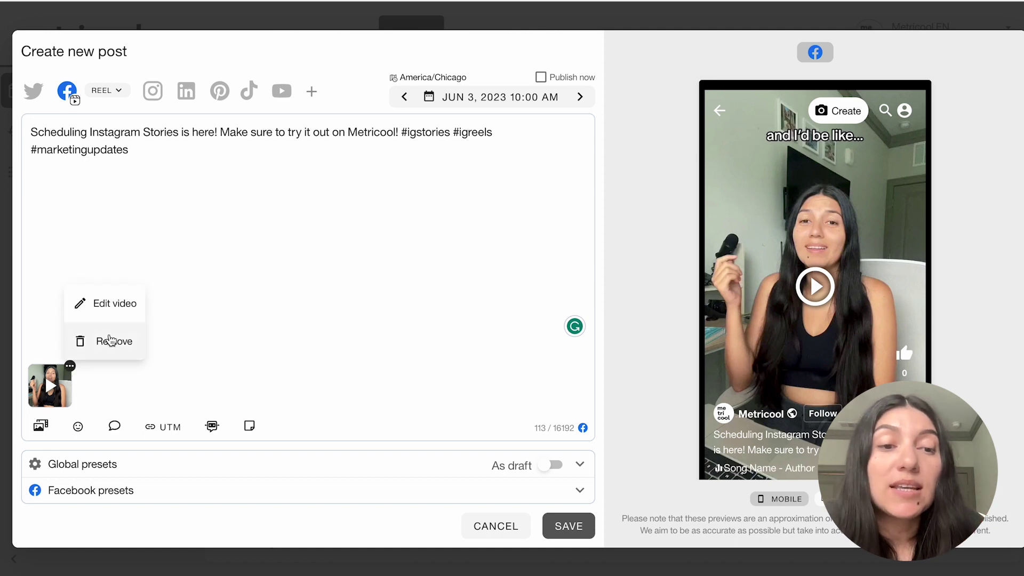
left_click(108, 341)
left_click(107, 91)
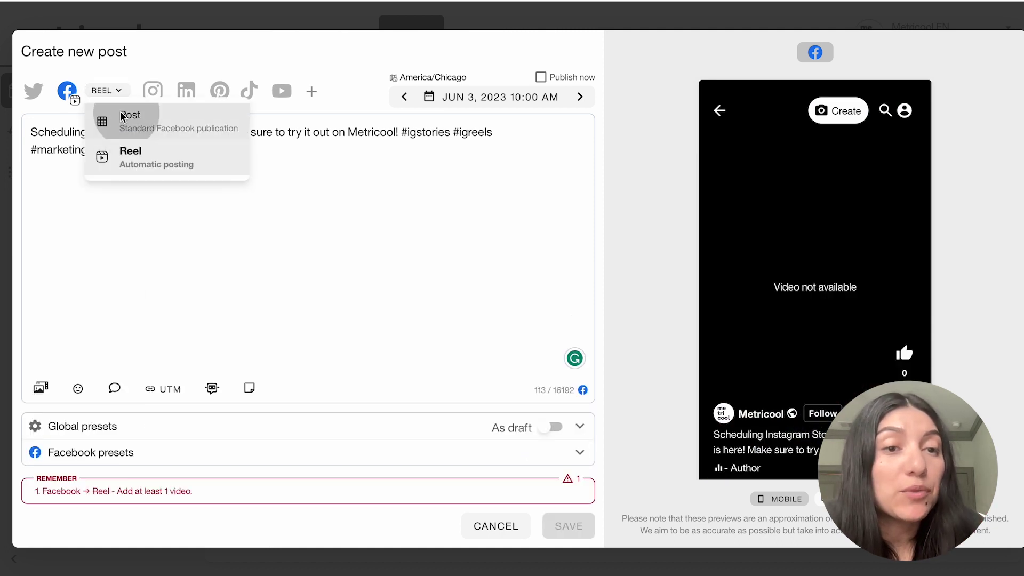
left_click(133, 117)
left_click(41, 427)
left_click(76, 283)
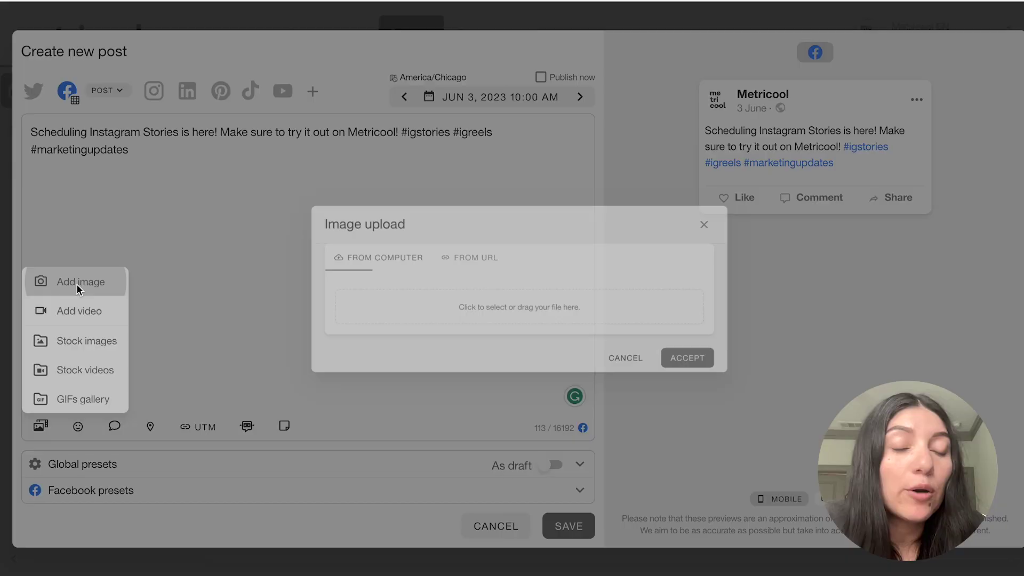
left_click(440, 320)
left_click(337, 66)
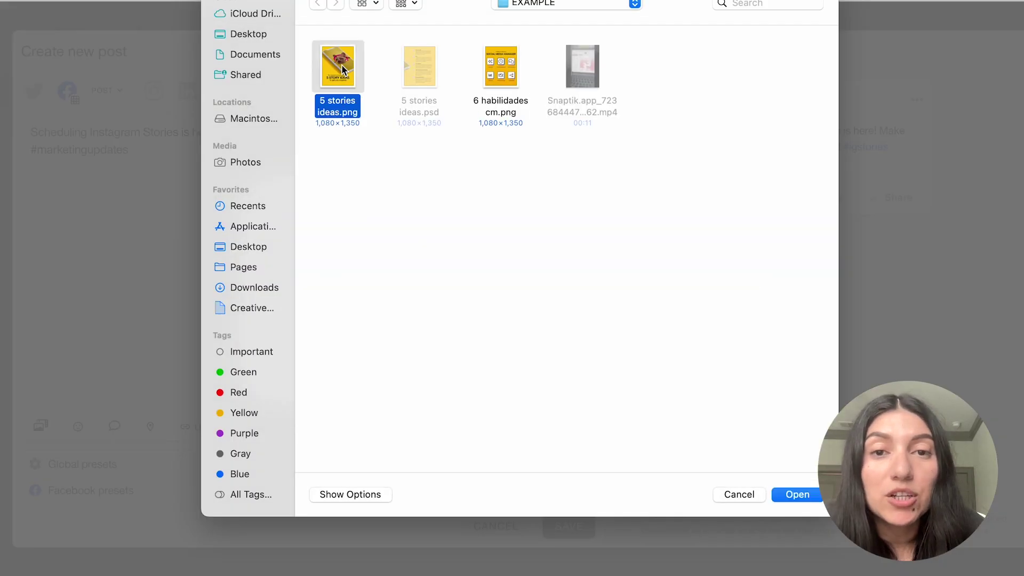
left_click(502, 76)
left_click(798, 495)
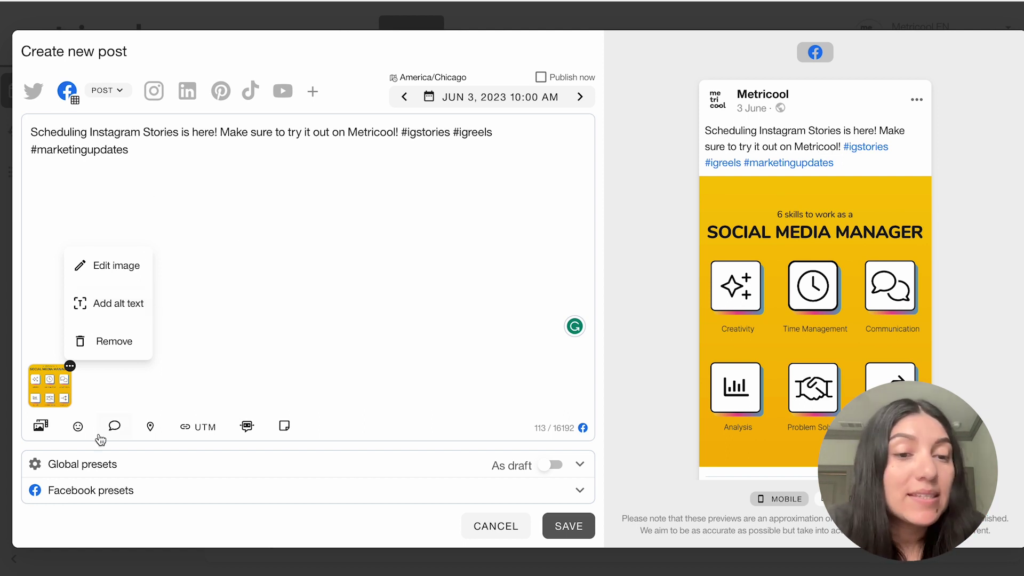
left_click(115, 426)
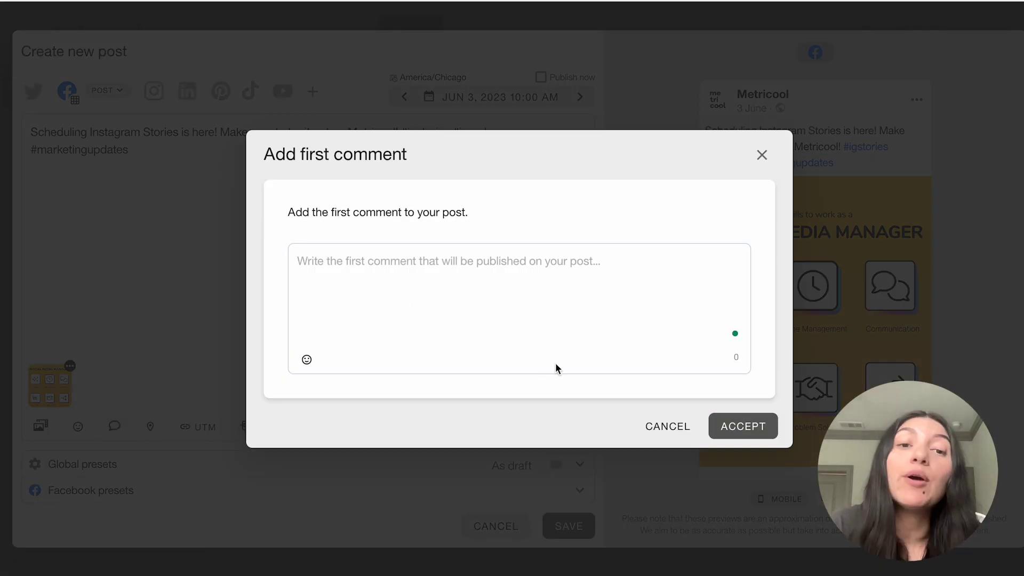
left_click(669, 426)
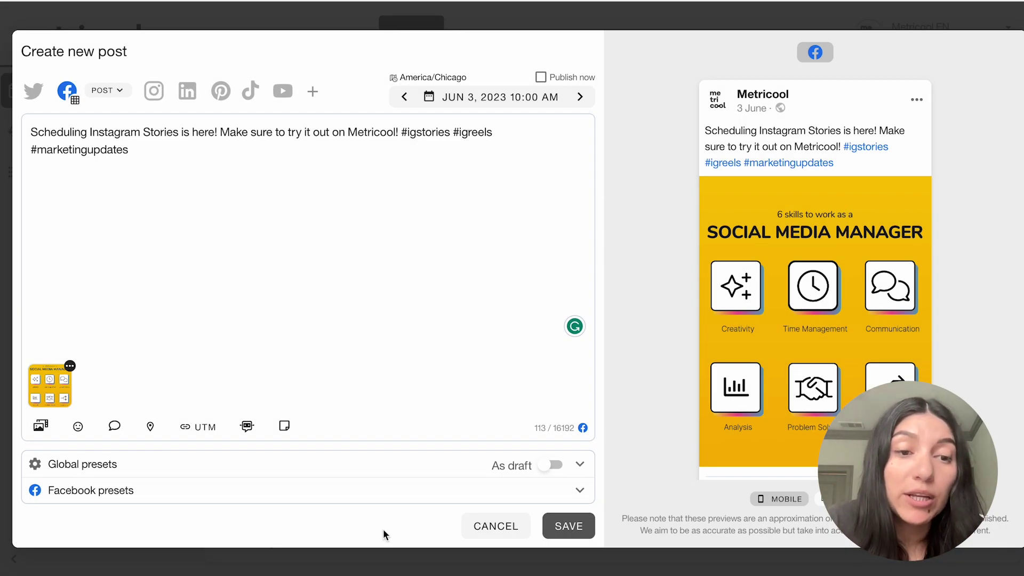
Step: Look at the location search and the AI text generator, closing both unused
left_click(150, 426)
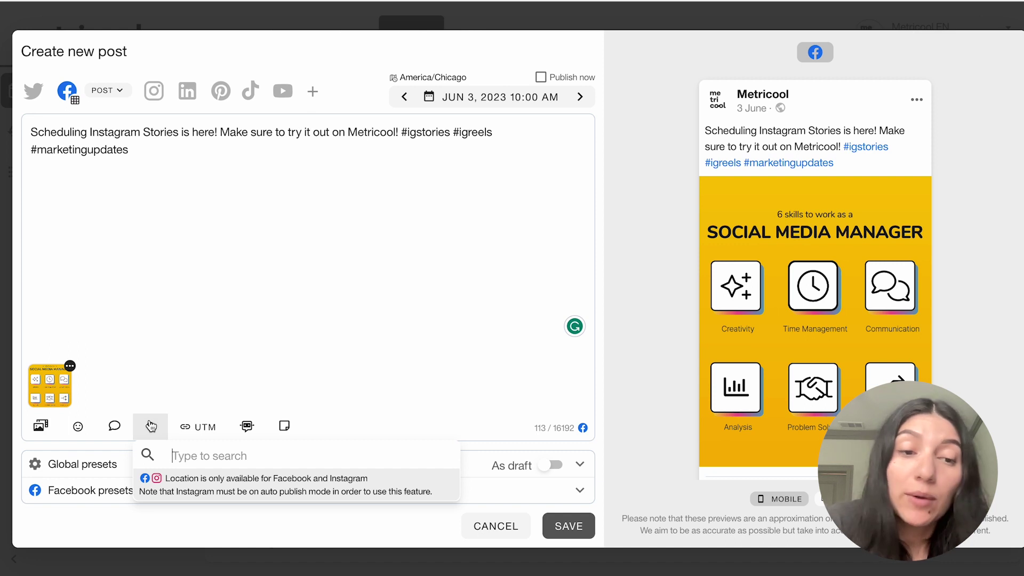
left_click(244, 365)
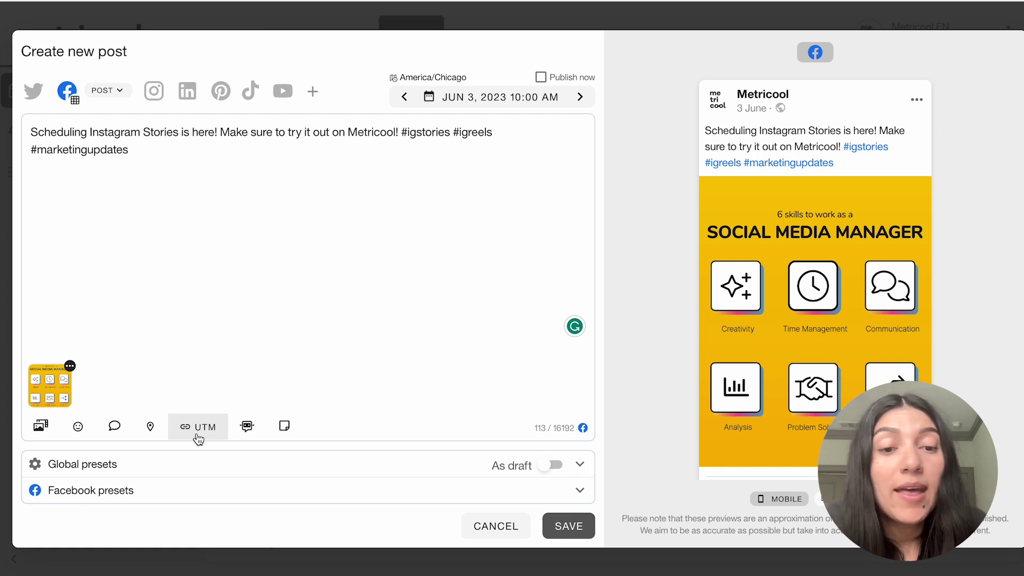
left_click(247, 427)
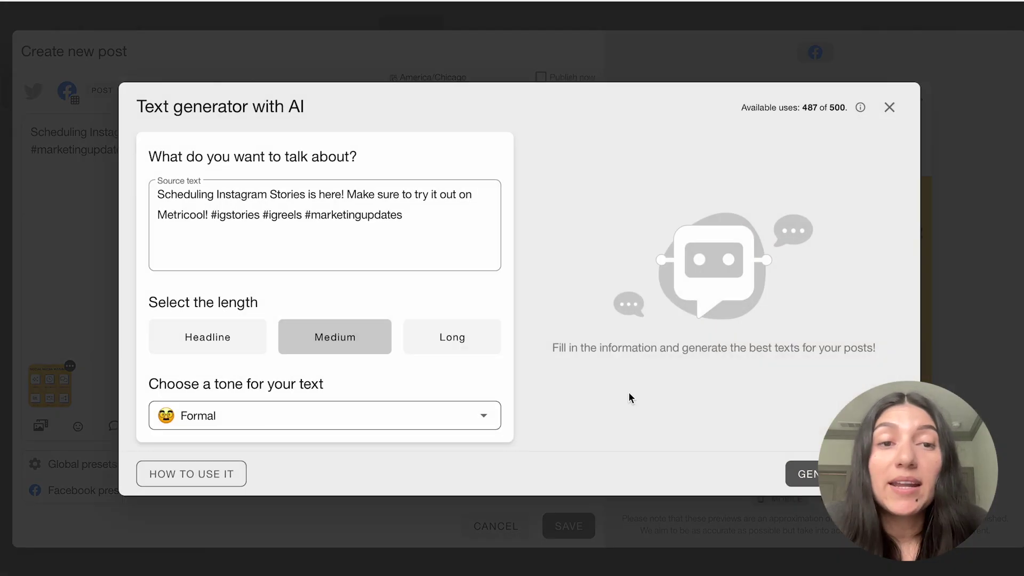
left_click(890, 108)
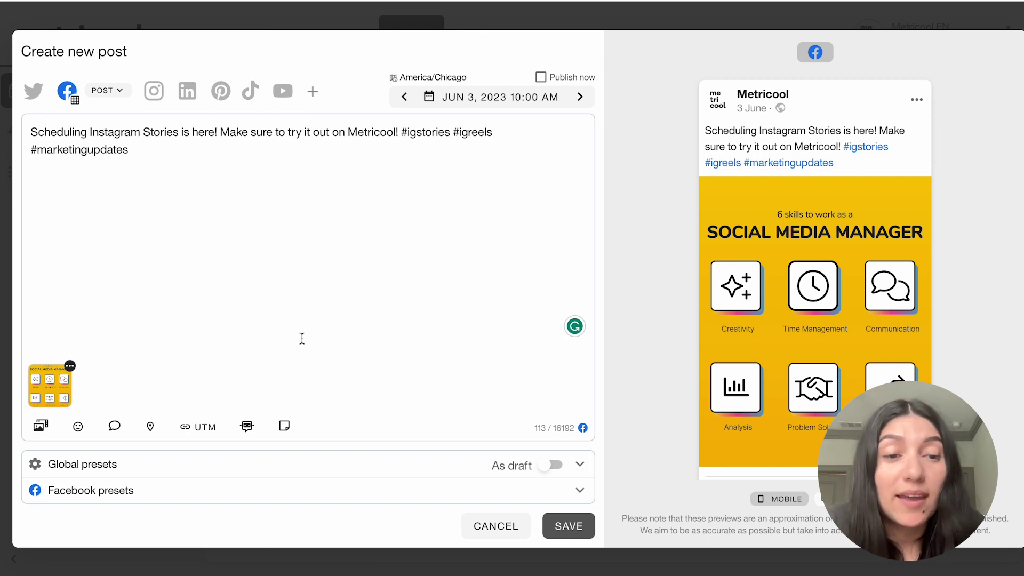
Step: Turn Boost on and back off in the Facebook-specific post options
left_click(187, 493)
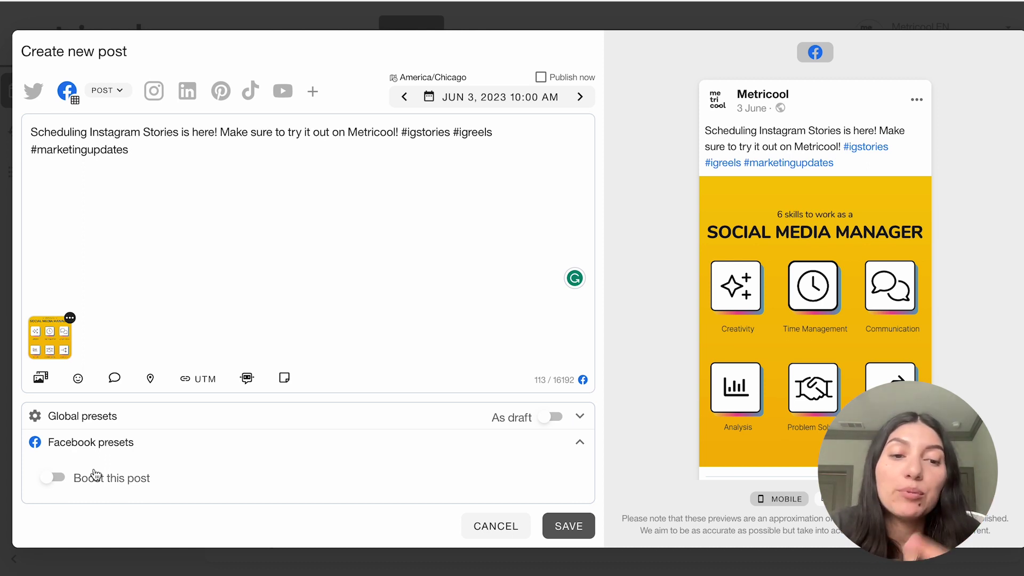
left_click(95, 476)
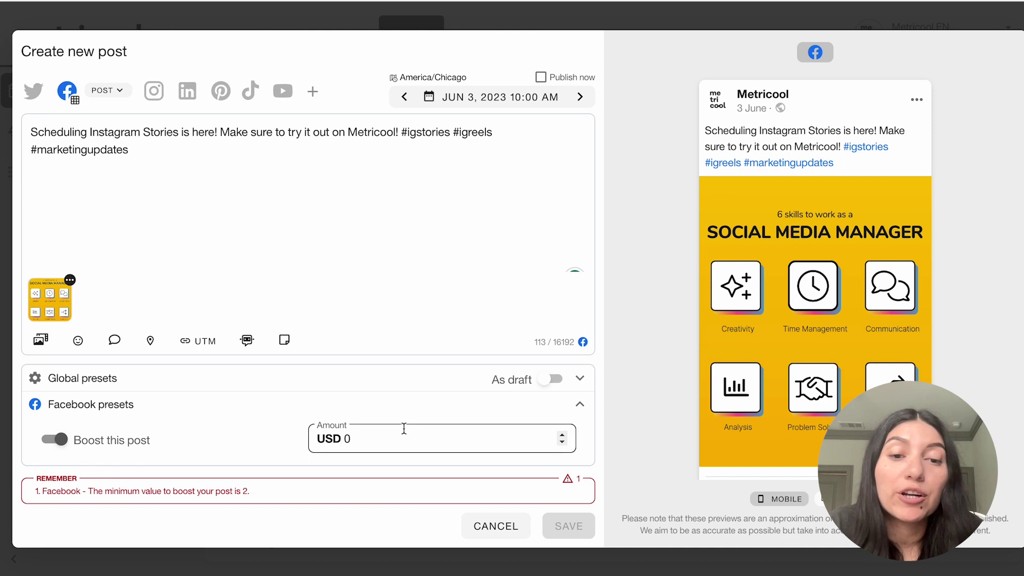
left_click(56, 439)
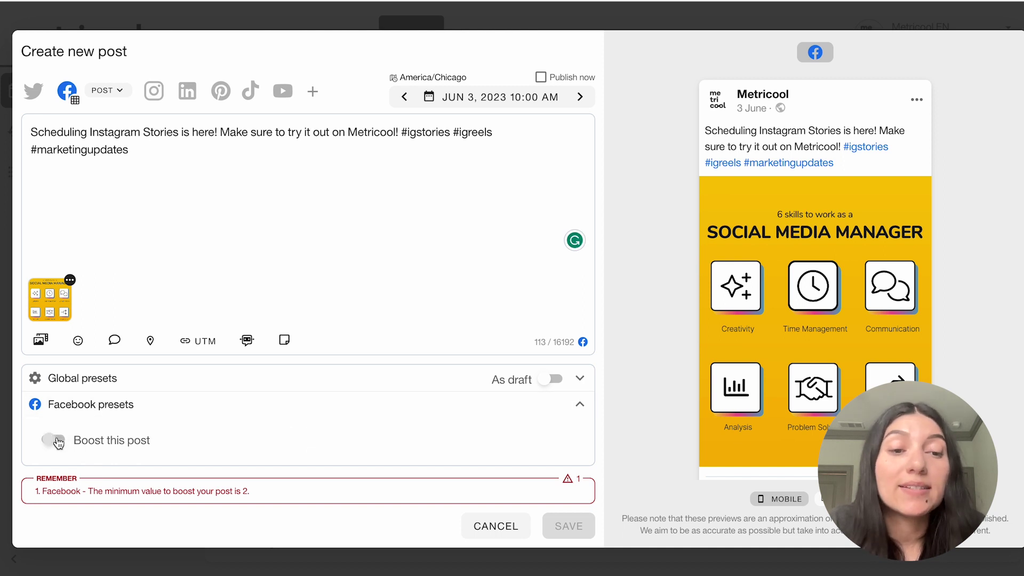
left_click(102, 443)
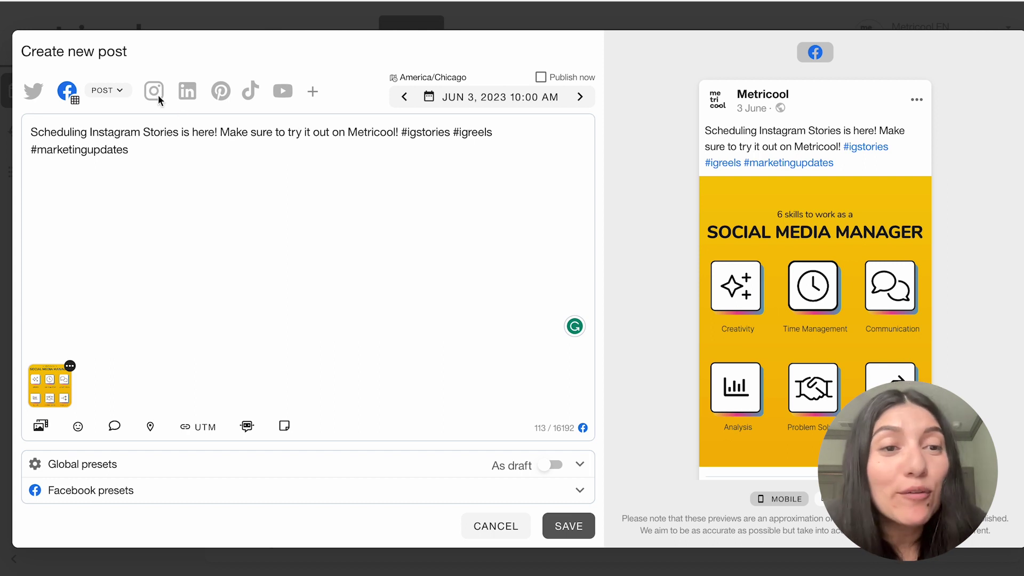
Step: Change the Facebook post type to Reel and then back to a regular Post
left_click(107, 90)
left_click(109, 156)
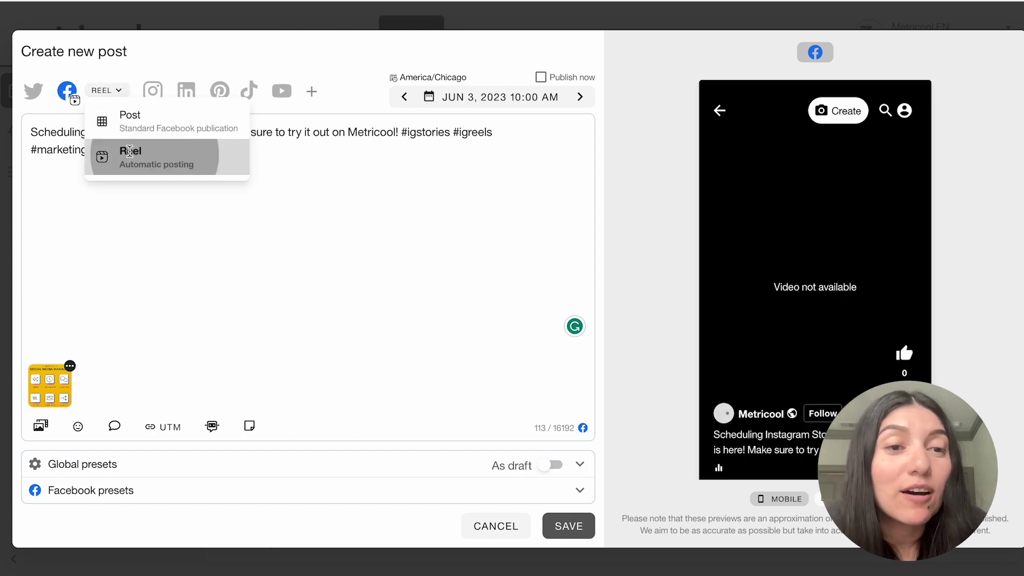
left_click(106, 90)
left_click(123, 154)
left_click(104, 91)
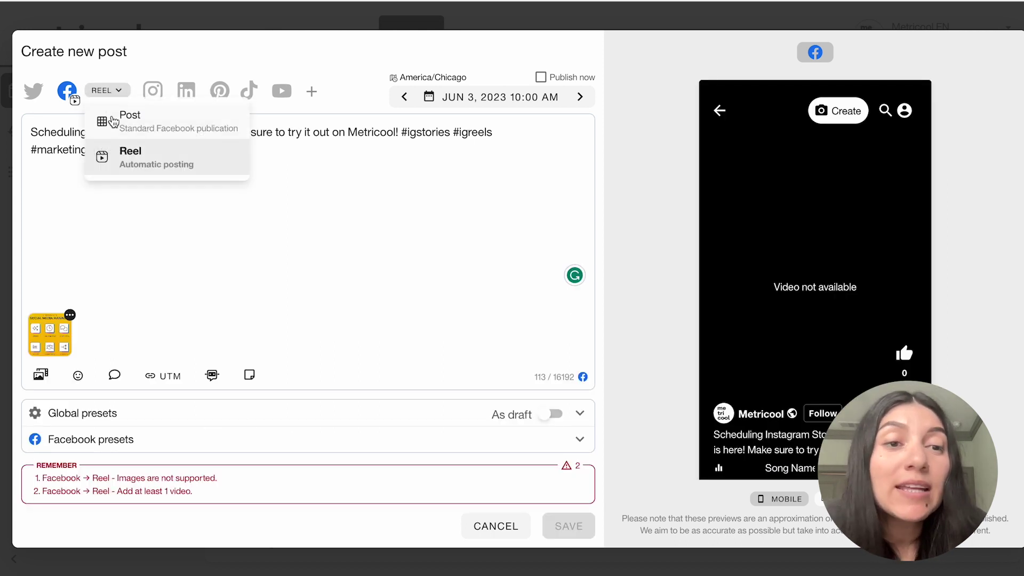
left_click(113, 121)
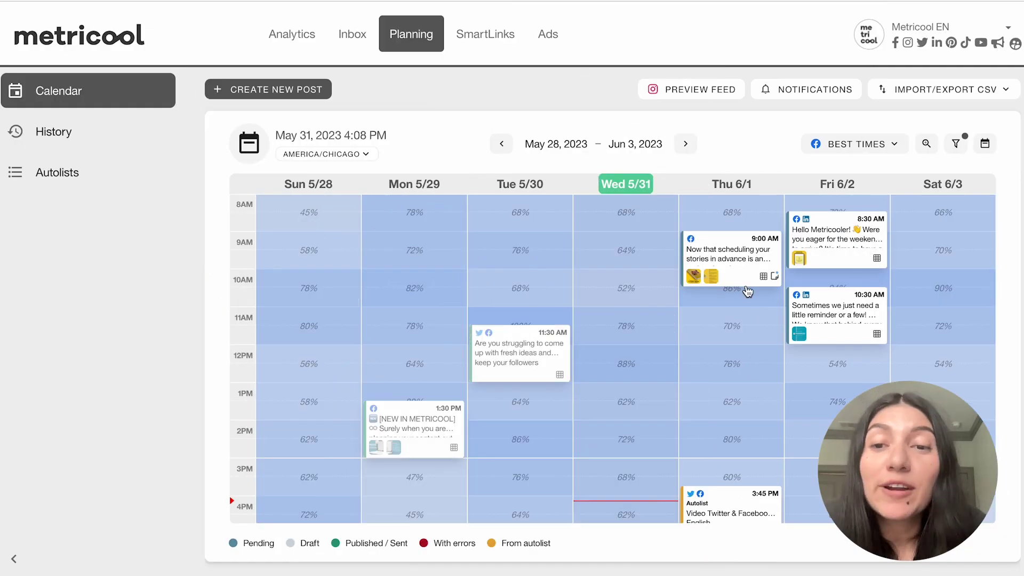
Step: Open the Thursday June 1, 9:00 AM Facebook post about scheduling stories
mouse_move(729, 248)
left_click(727, 268)
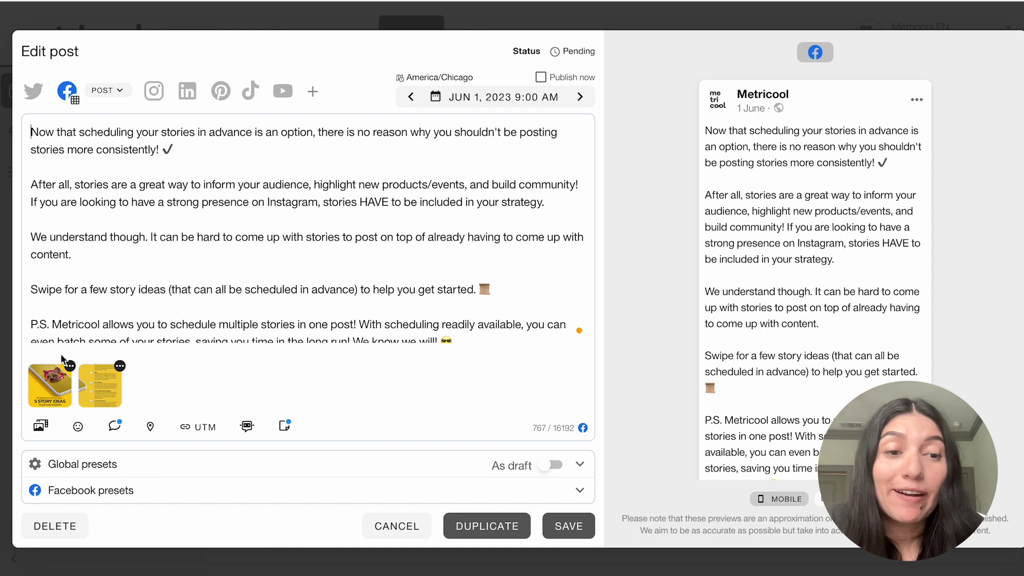
scroll(815, 277, "down", 4)
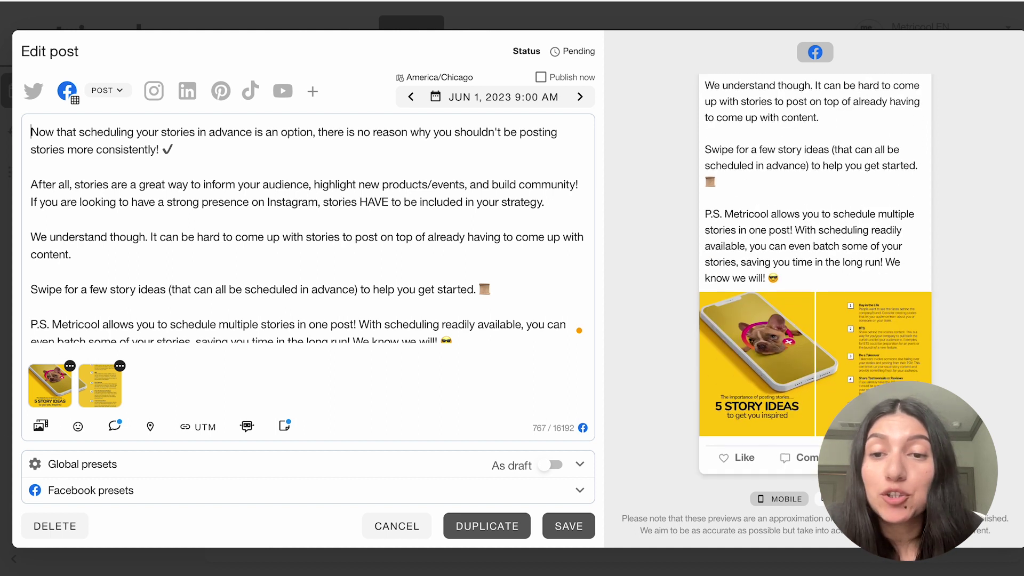
scroll(739, 171, "up", 5)
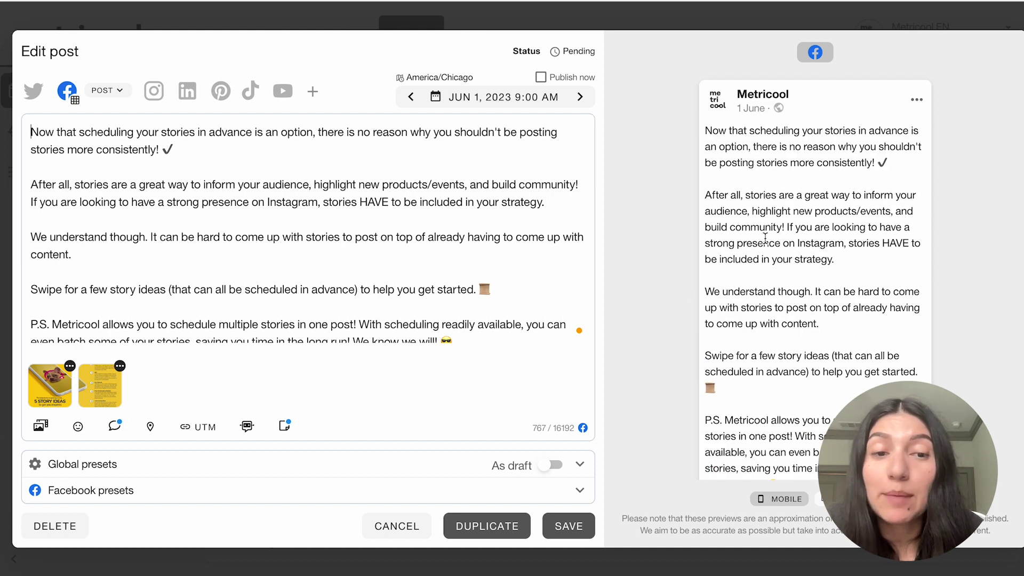
Step: Review the post's prefilled first comment, Facebook presets, and media options
left_click(115, 426)
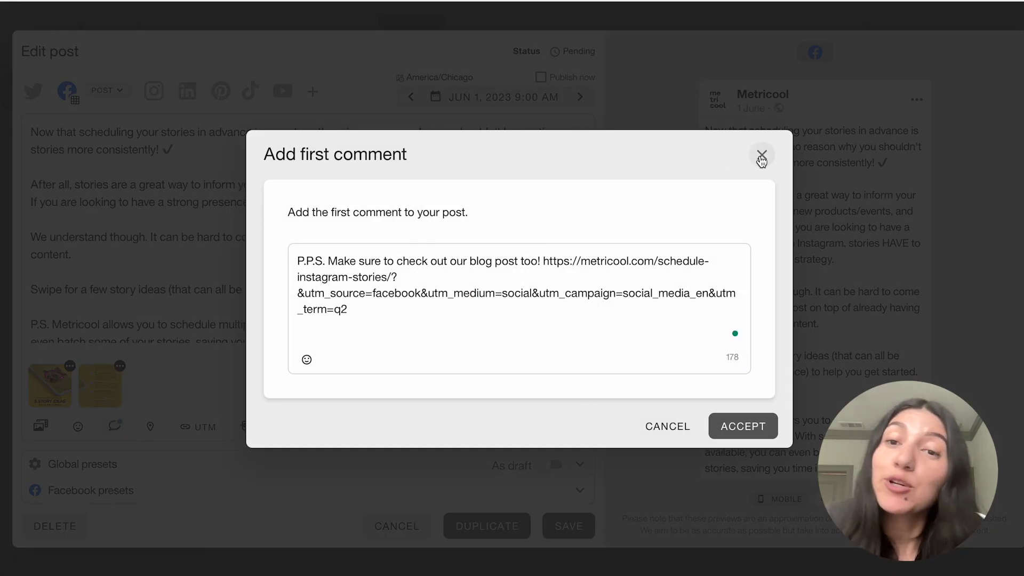
left_click(762, 156)
left_click(93, 502)
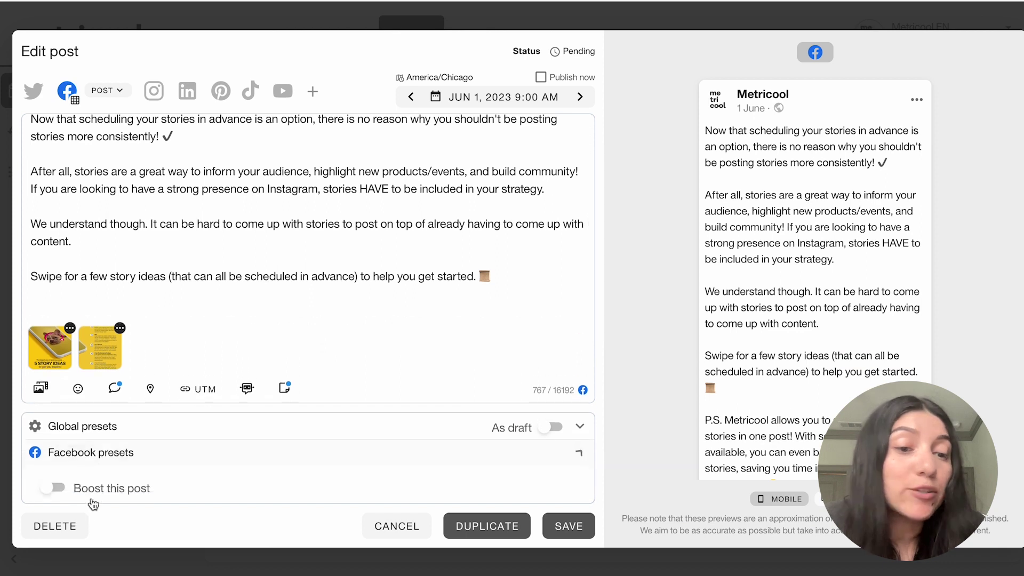
left_click(118, 453)
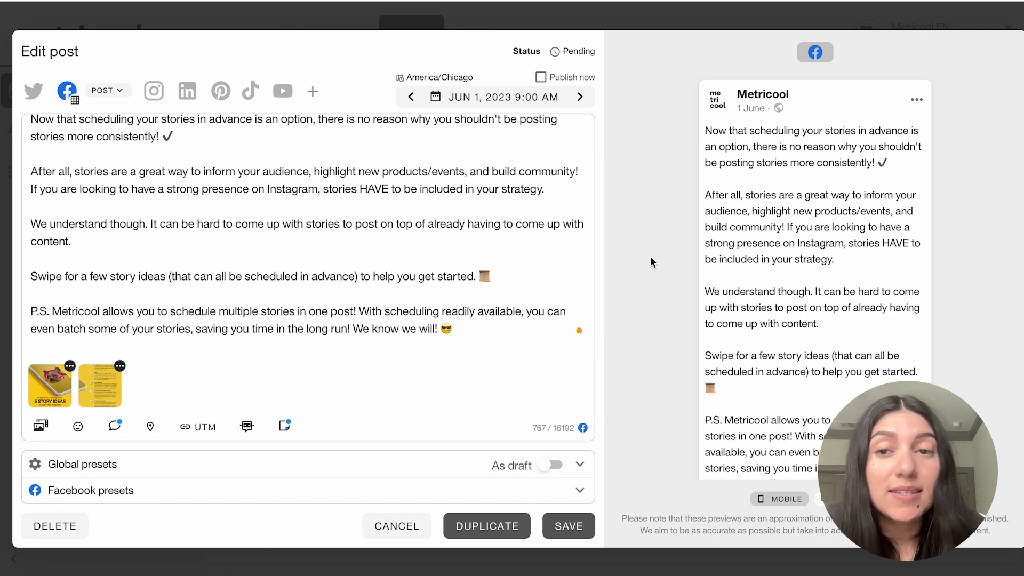
scroll(748, 352, "down", 4)
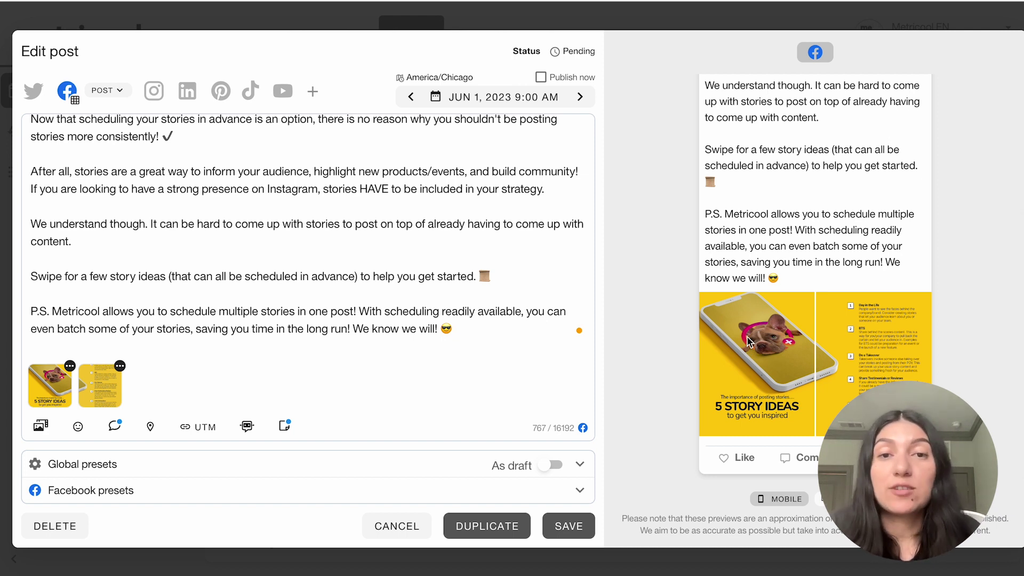
scroll(487, 434, "up", 1)
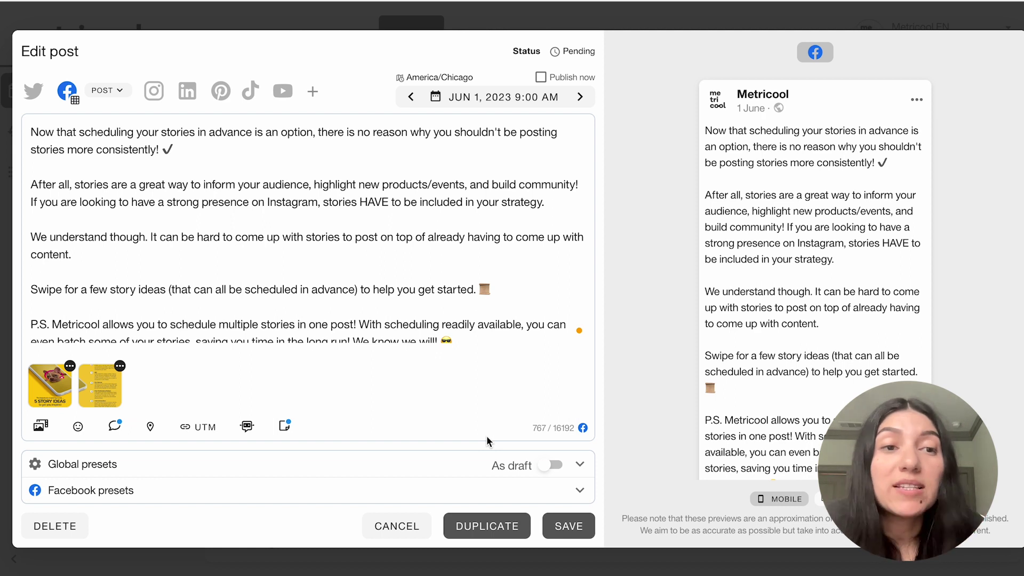
left_click(42, 428)
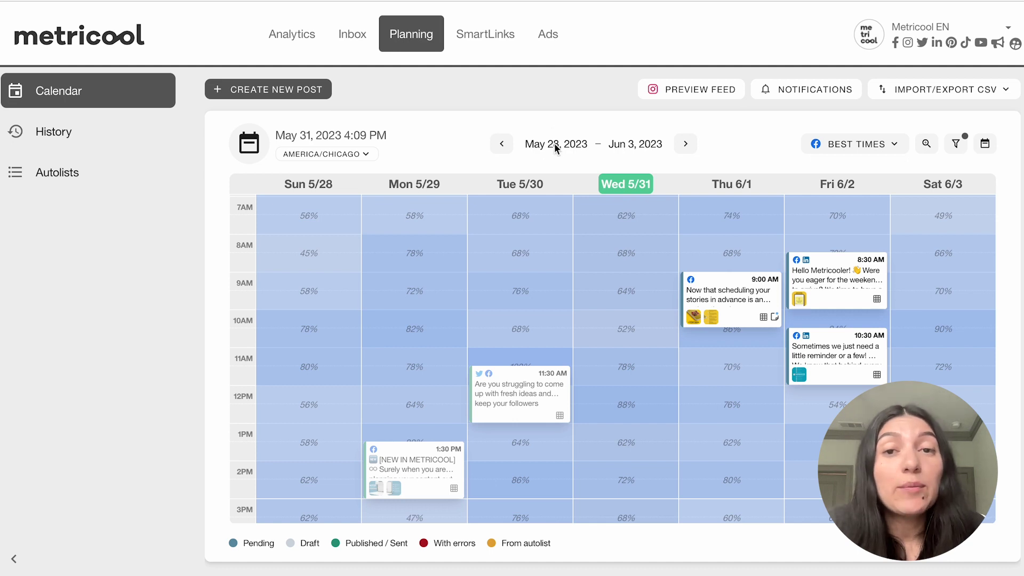
Step: Go to the Ads section and start Create campaign
left_click(546, 35)
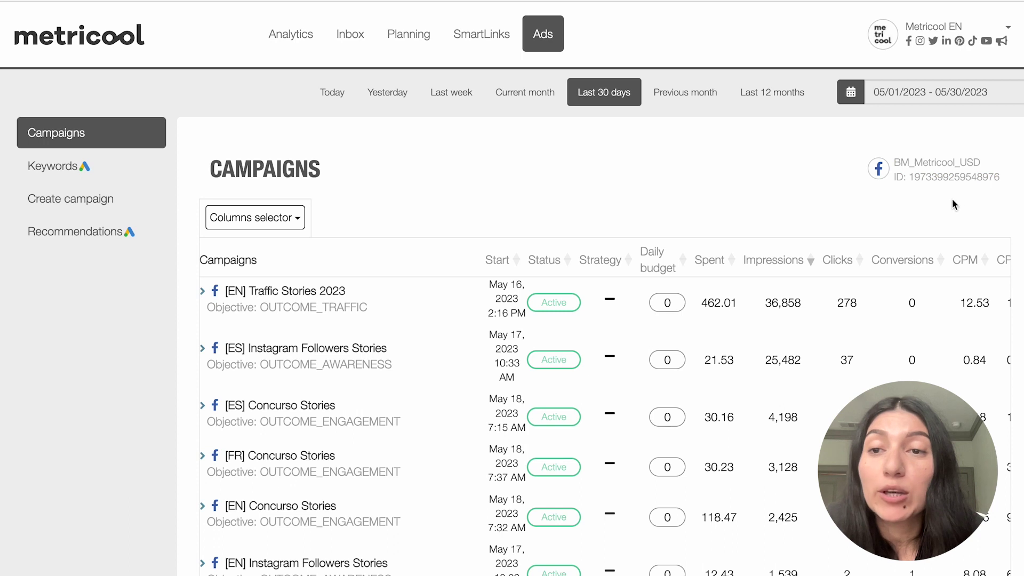
left_click(79, 208)
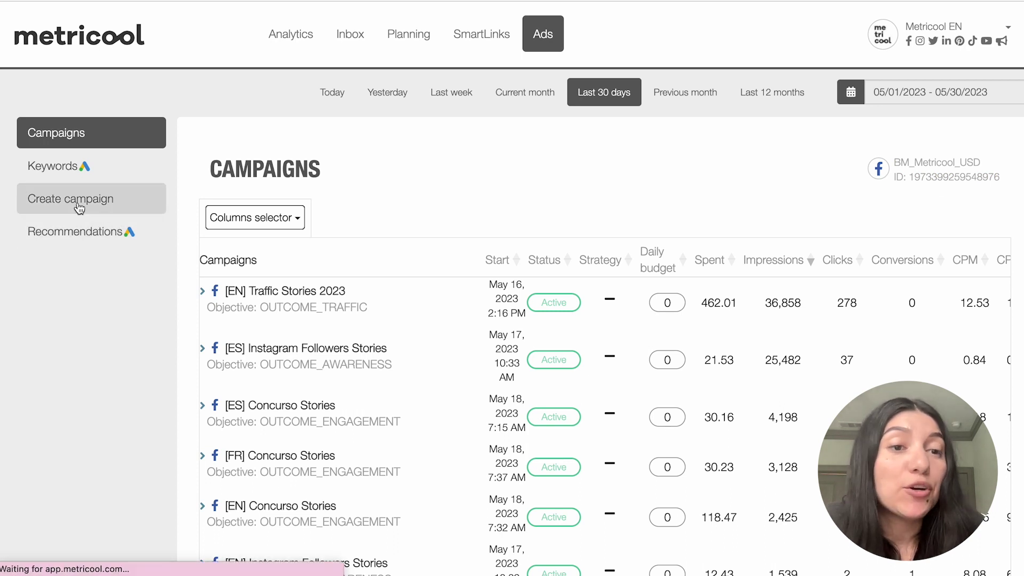
Step: Select Facebook Ads as the new campaign's platform
left_click(802, 292)
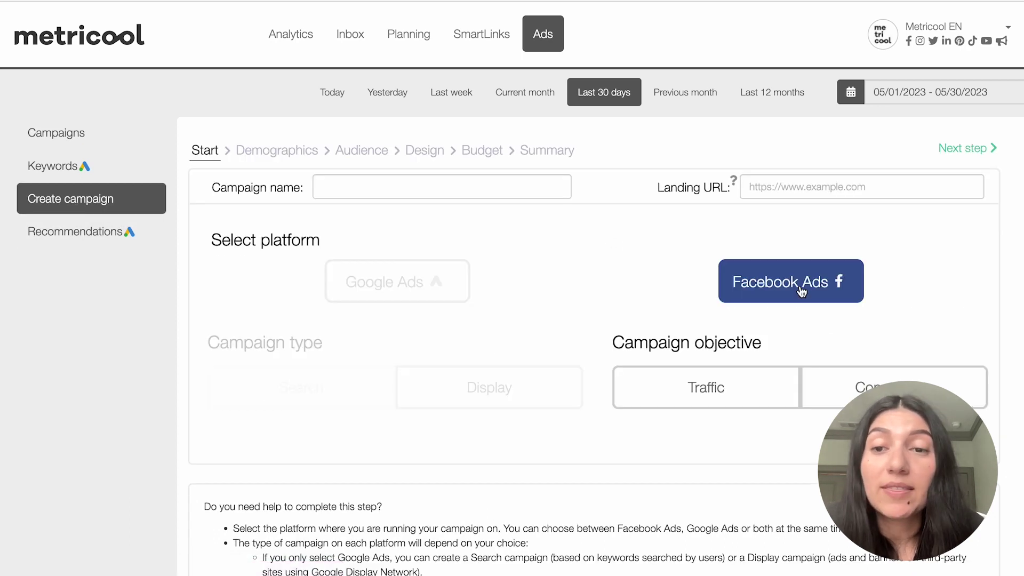